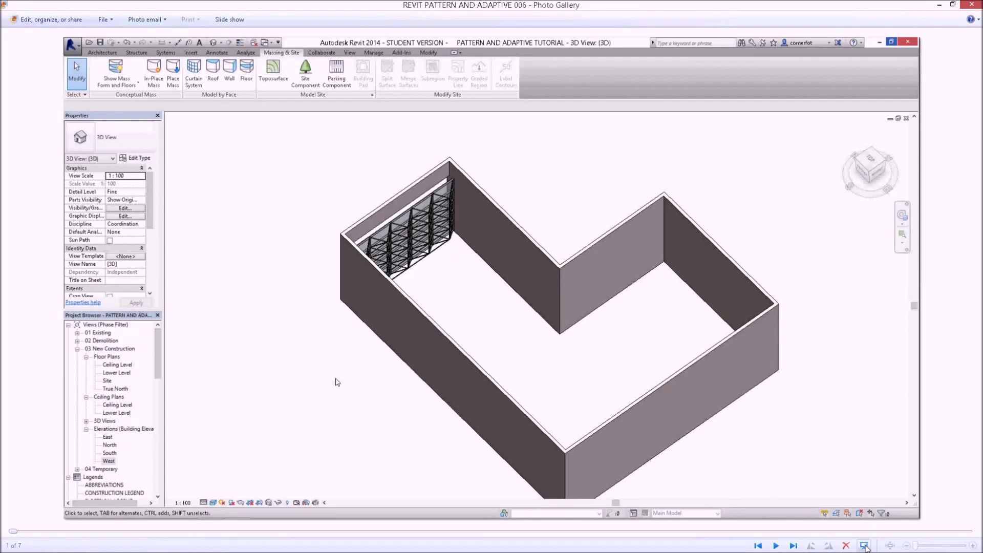
Close the photo viewer to return to the live Revit 3D view of the L-shaped room
click(864, 546)
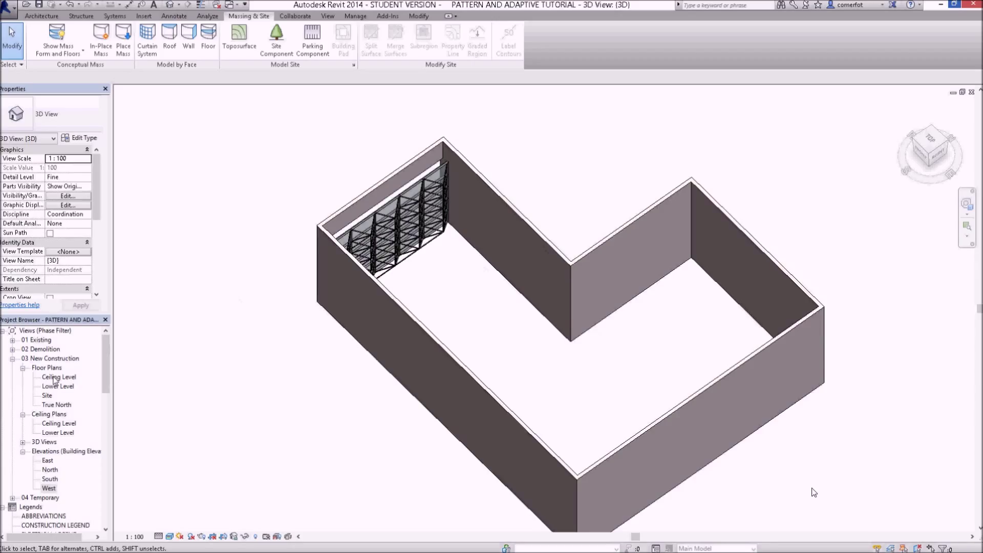
Open the Ceiling Level floor plan and create an in-place mass named CEILING
double_click(58, 377)
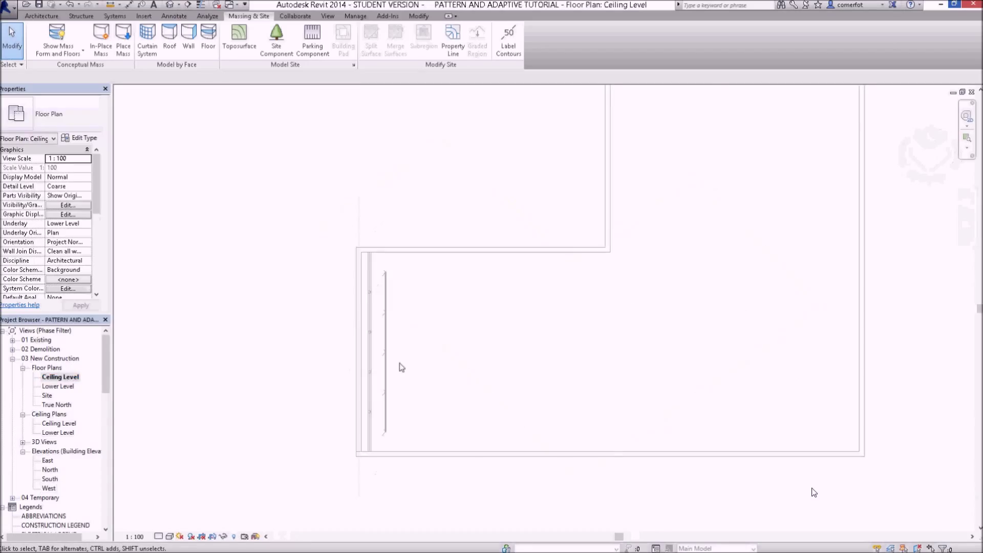
scroll(411, 366, down, 2)
scroll(414, 367, down, 1)
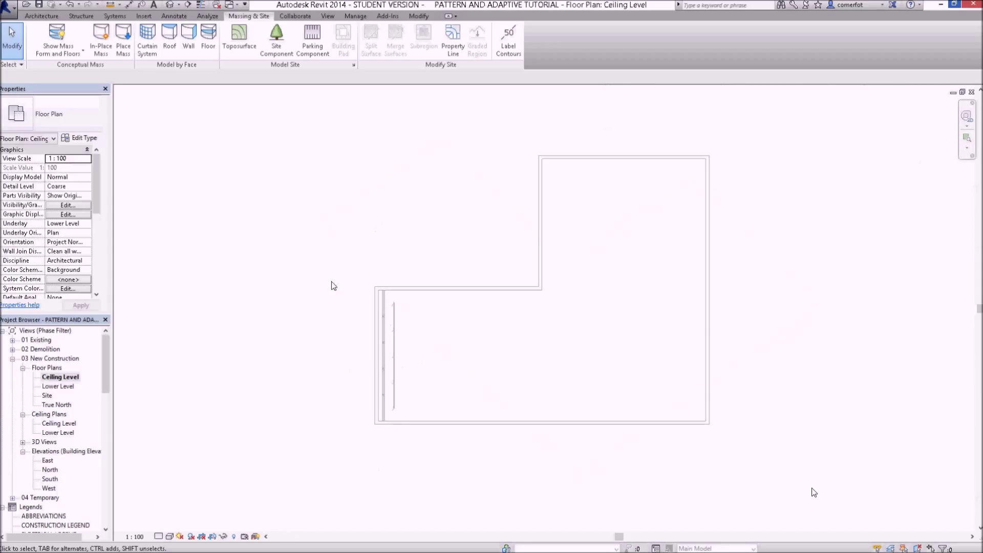
click(100, 35)
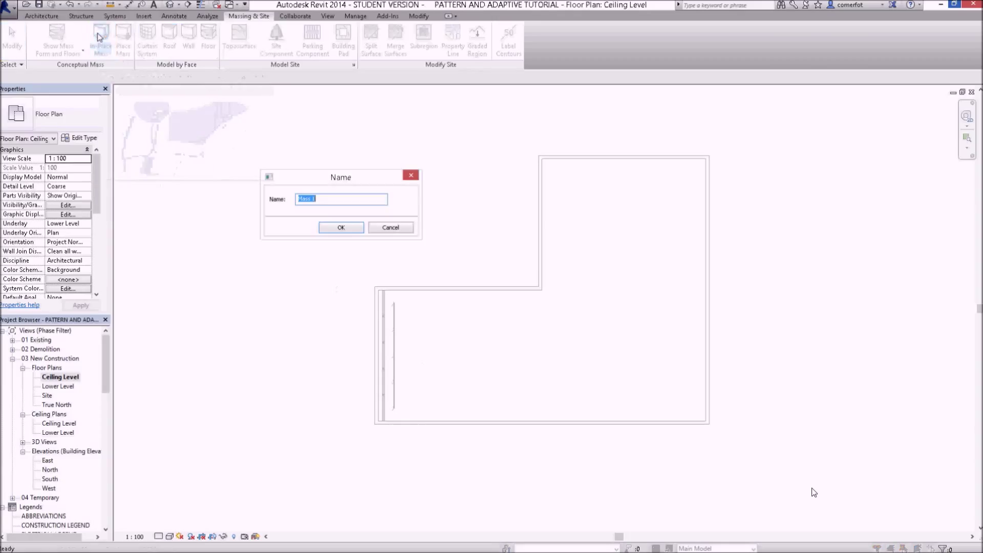
text(CEILING)
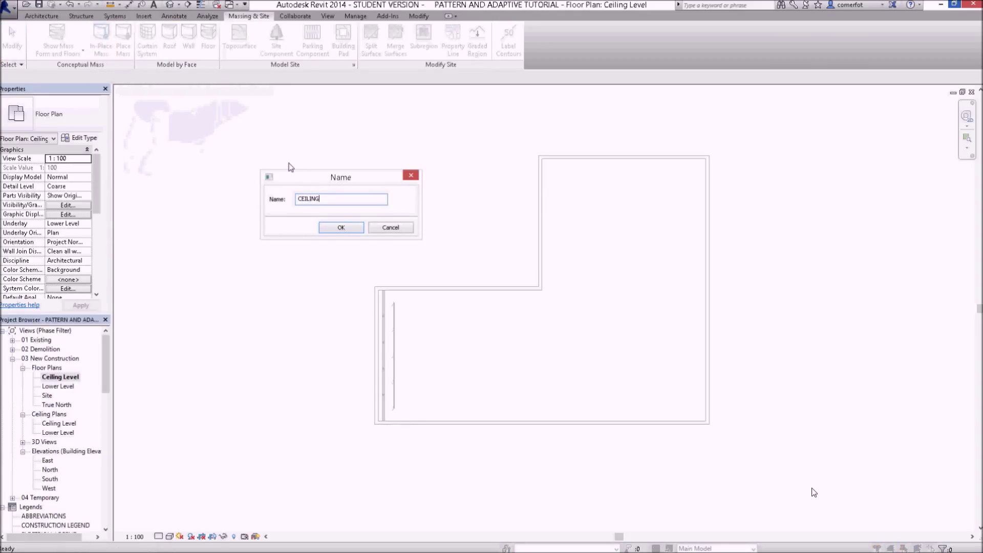
click(349, 230)
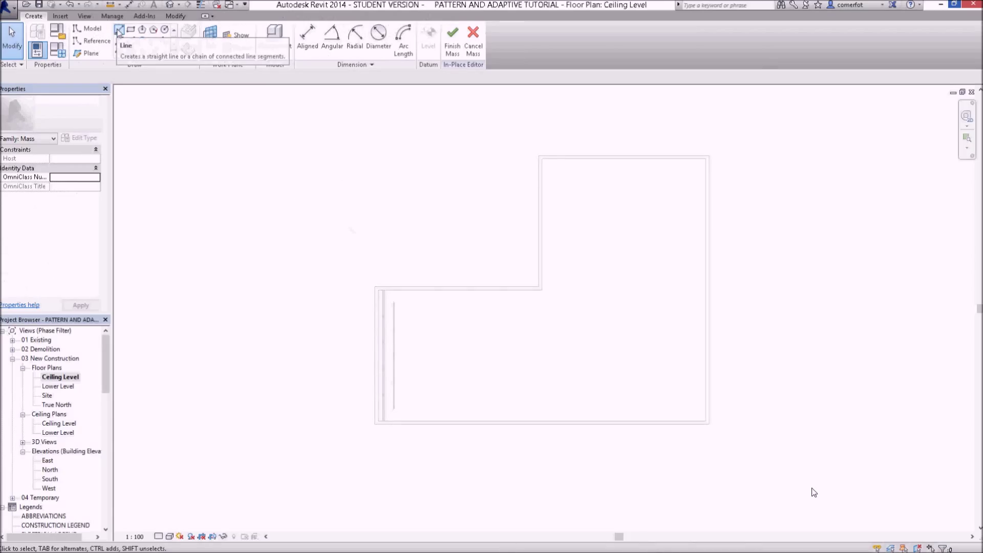
Draw 9000.0 model lines right-to-left along the plan's top edge and its bottom edge
click(119, 31)
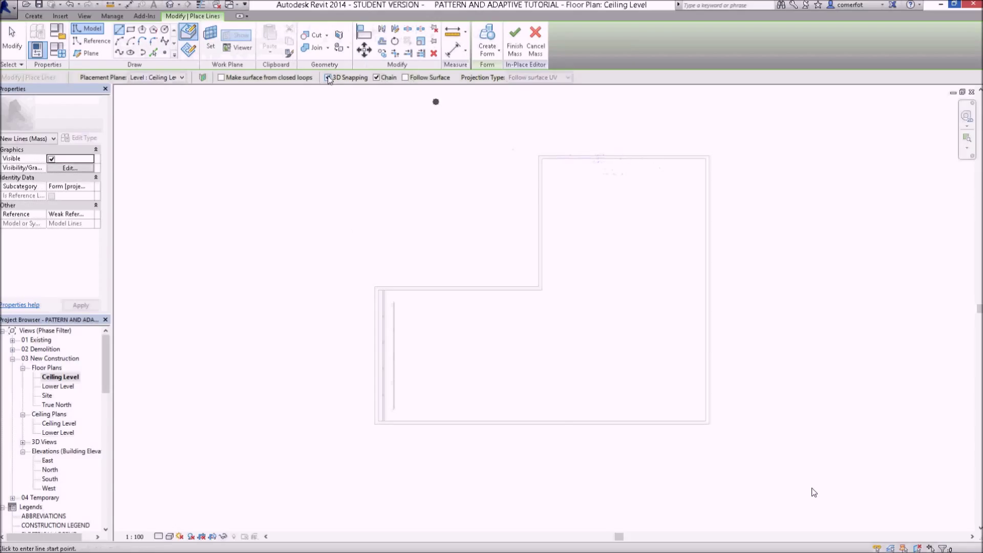
click(705, 158)
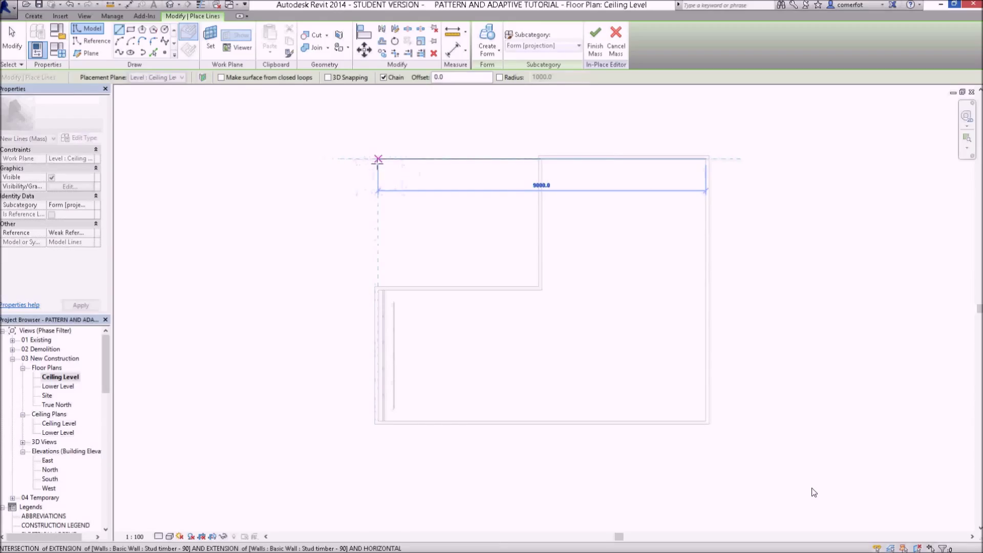
click(379, 158)
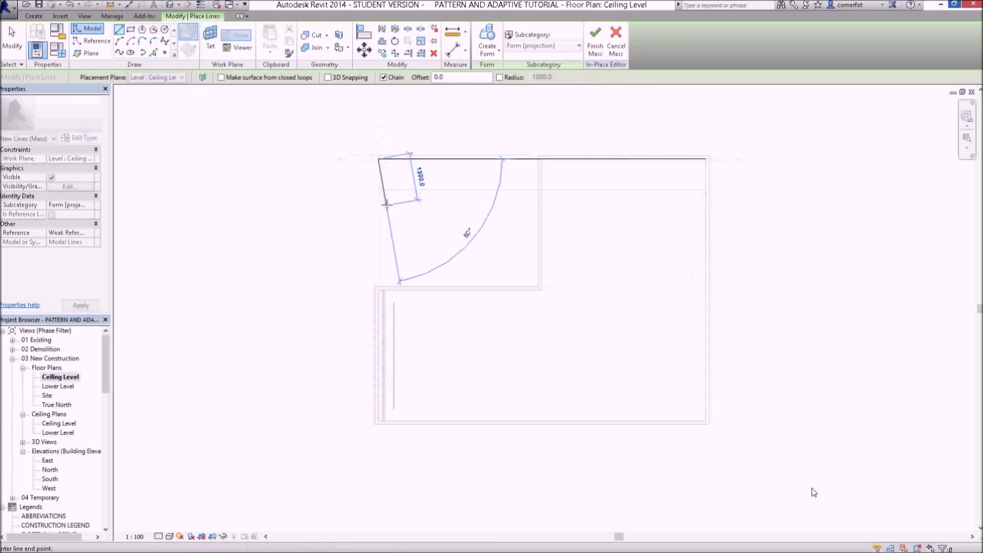
key(Escape)
key(Escape)
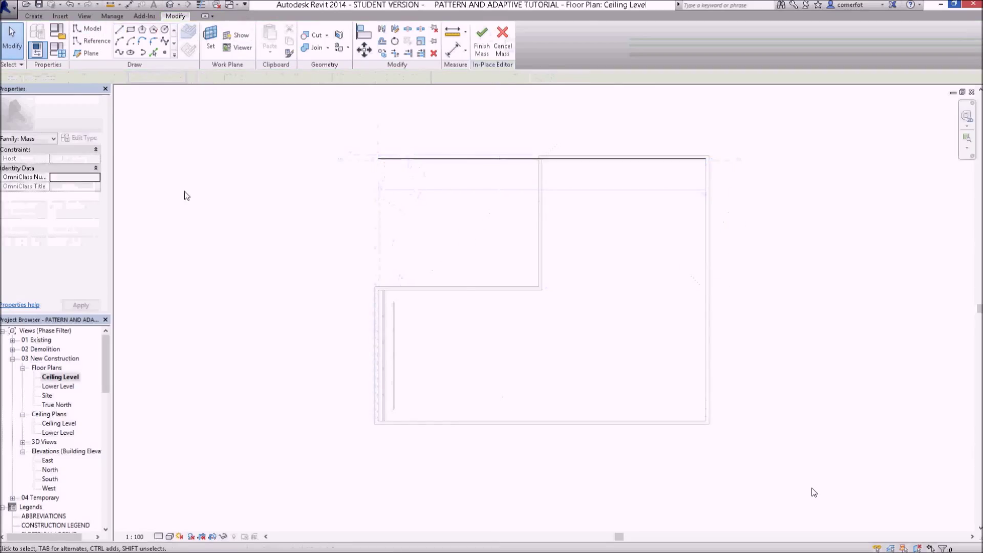
click(119, 29)
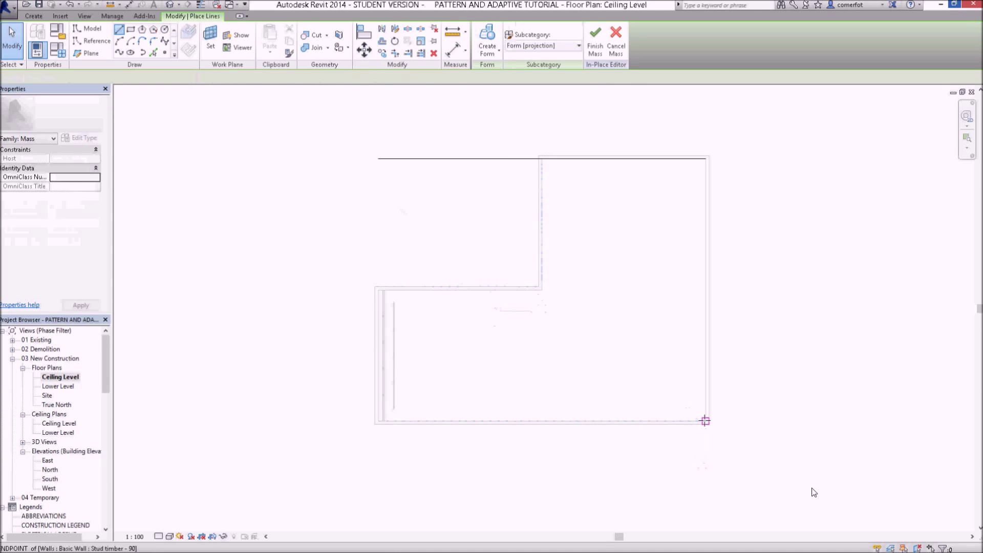
click(706, 421)
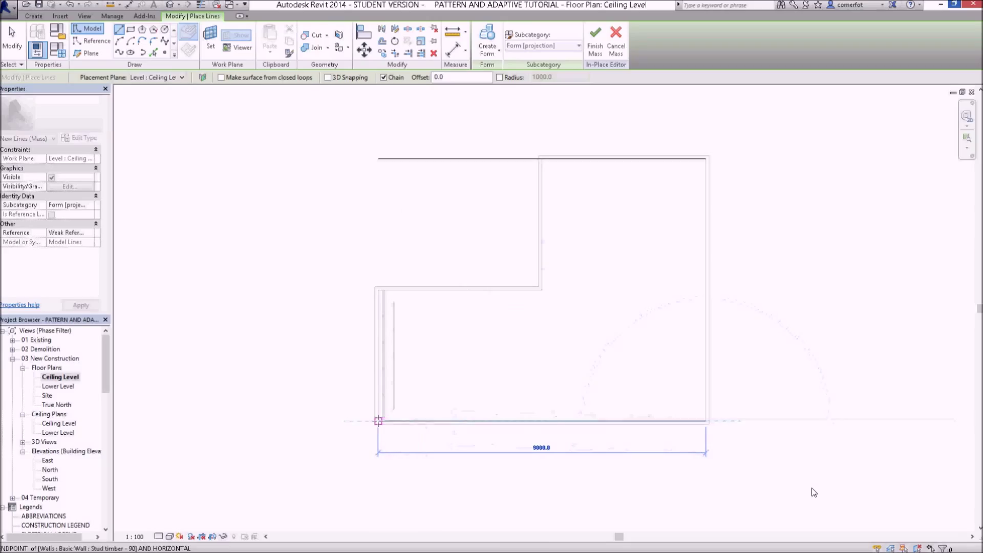
click(380, 421)
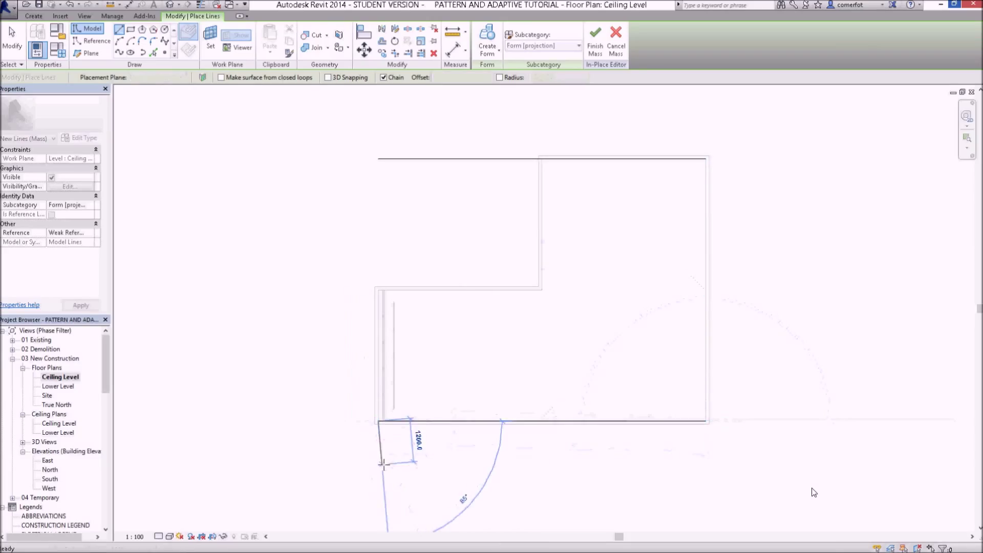
key(Escape)
key(Escape)
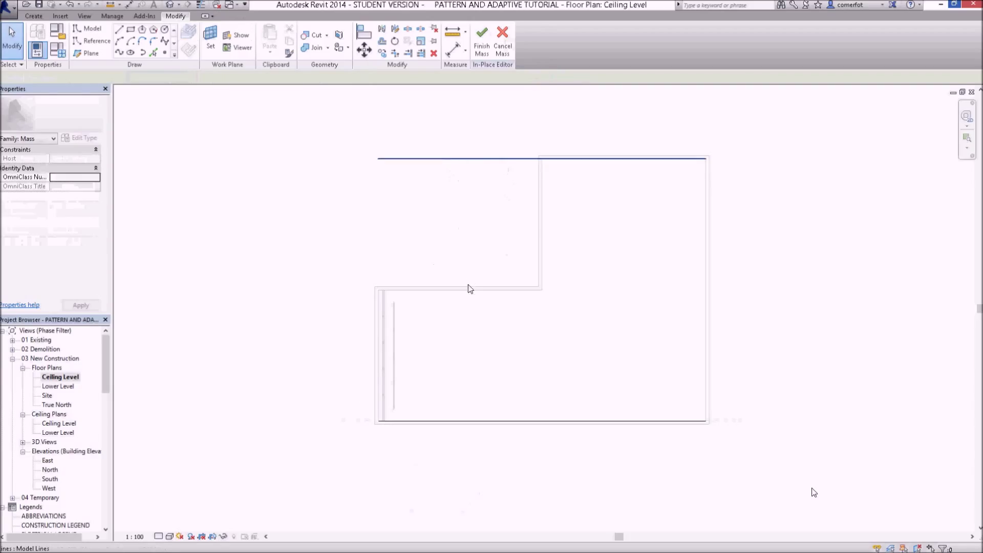
scroll(512, 395, down, 1)
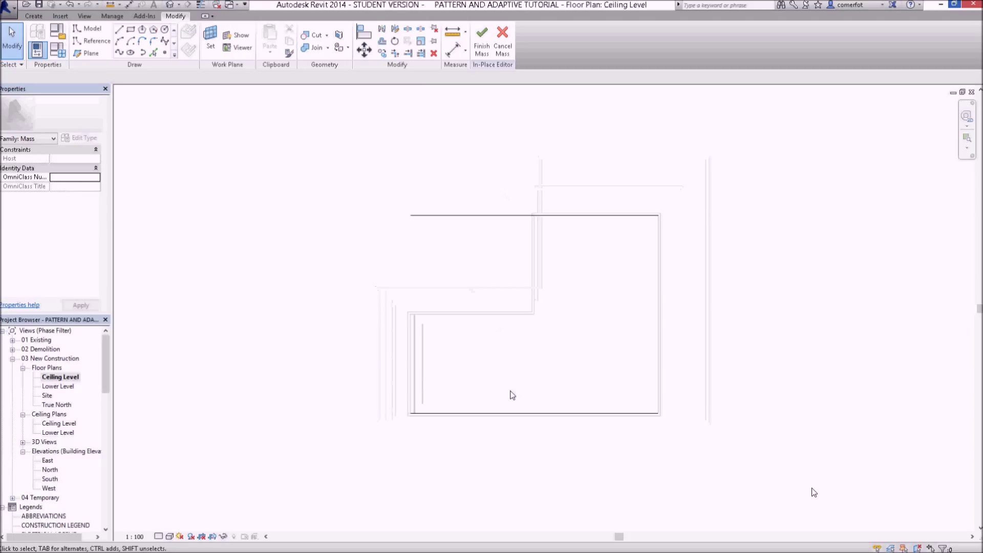
scroll(512, 396, up, 2)
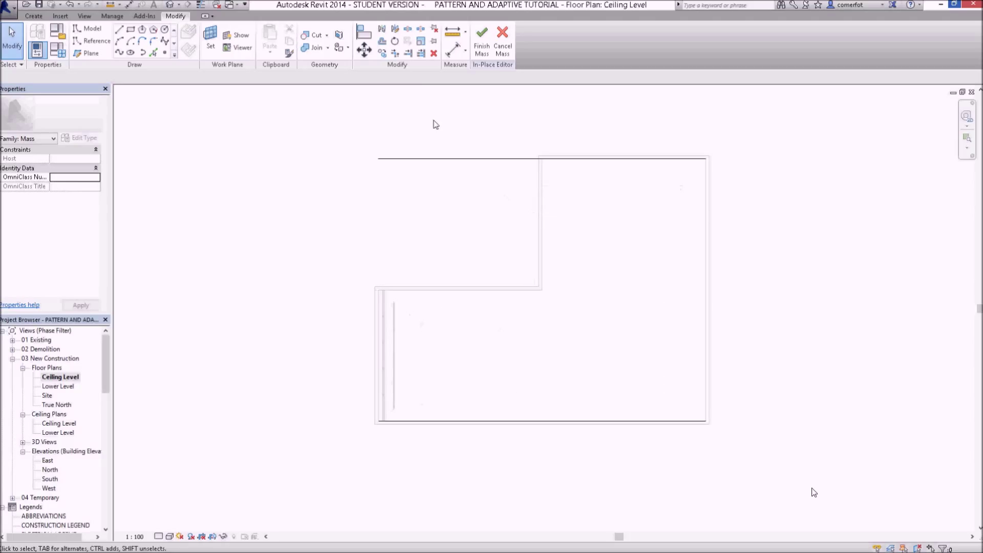
In the {3D} view, select both model lines and create a flat surface form between them
click(169, 4)
scroll(554, 313, down, 2)
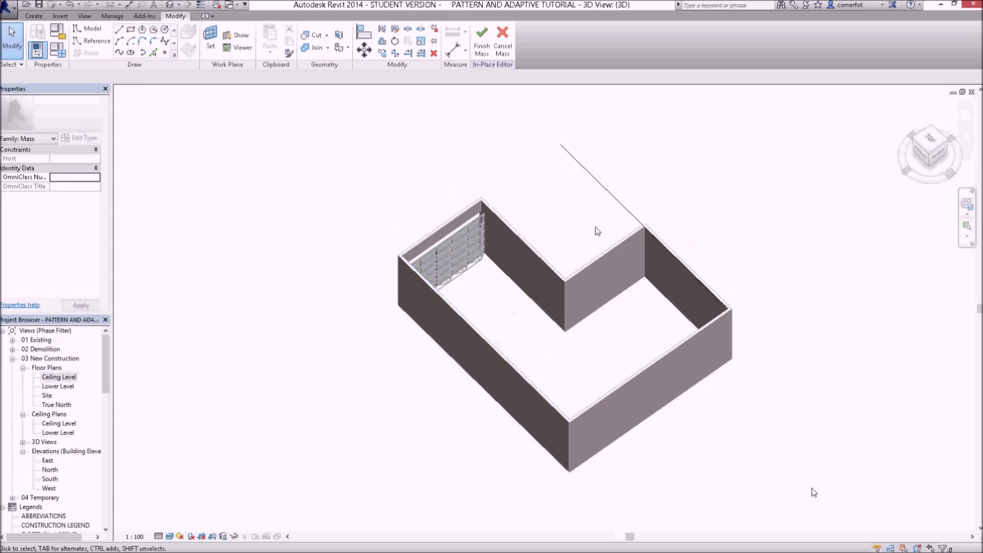
click(625, 215)
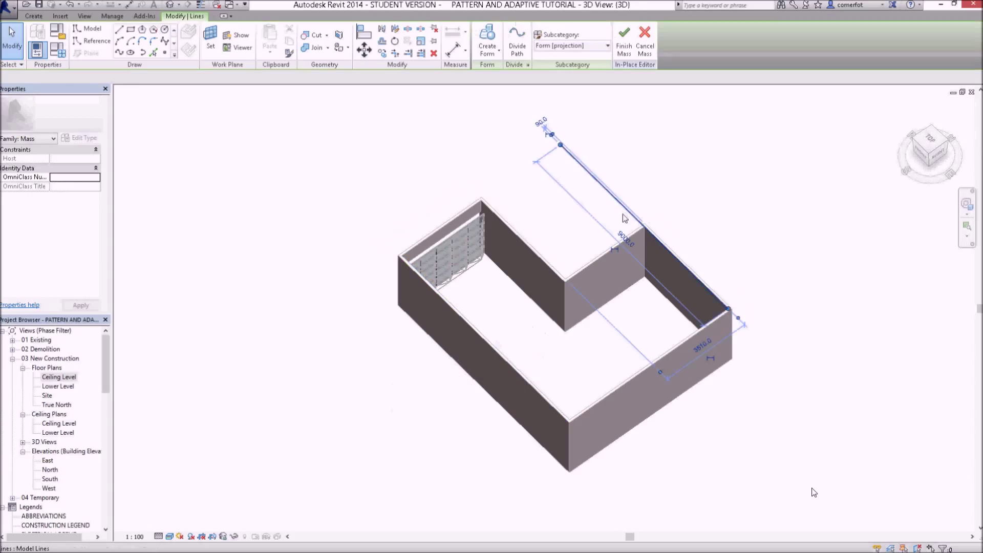
ctrl+click(474, 330)
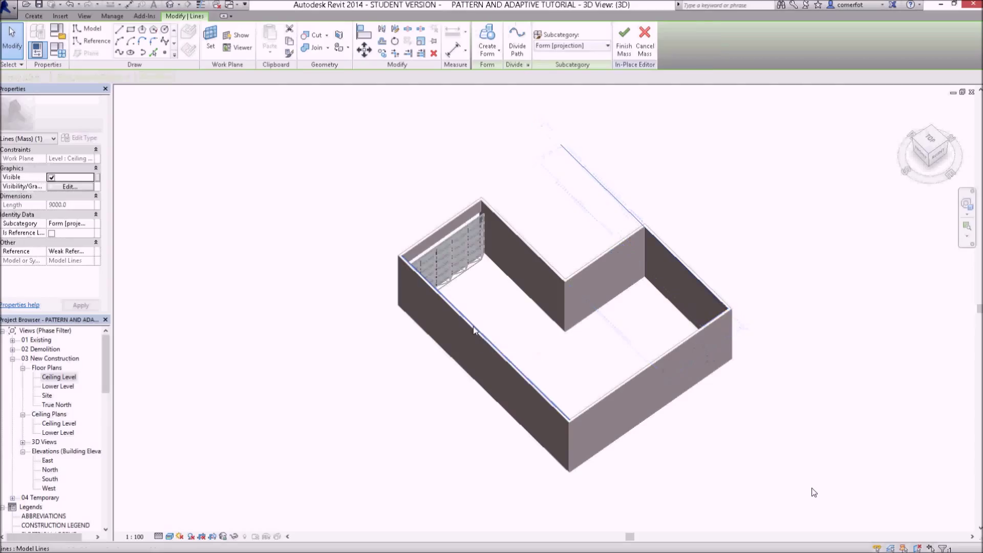
click(490, 39)
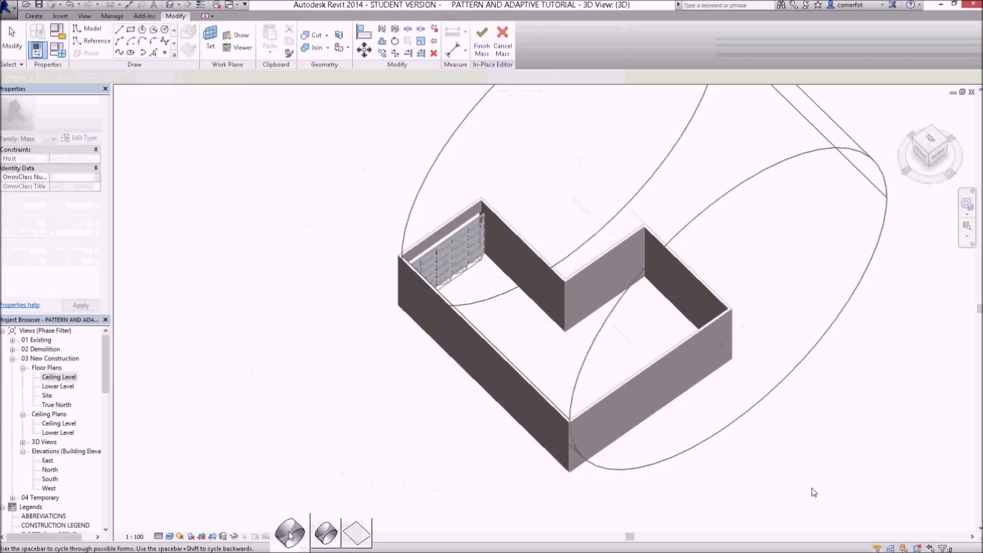
click(346, 535)
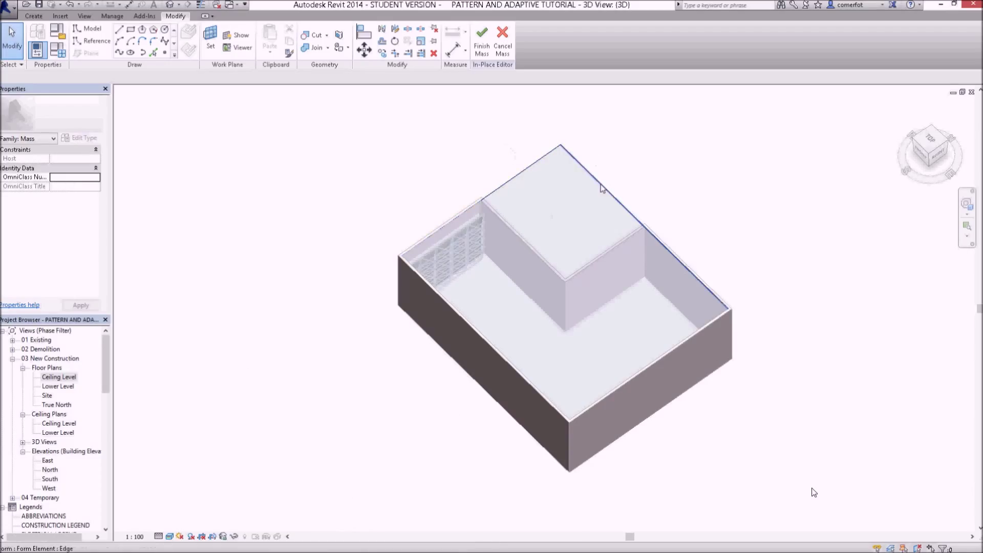
Divide the whole ceiling form's surface into a 10 by 10 grid and finish the CEILING mass
key(Tab)
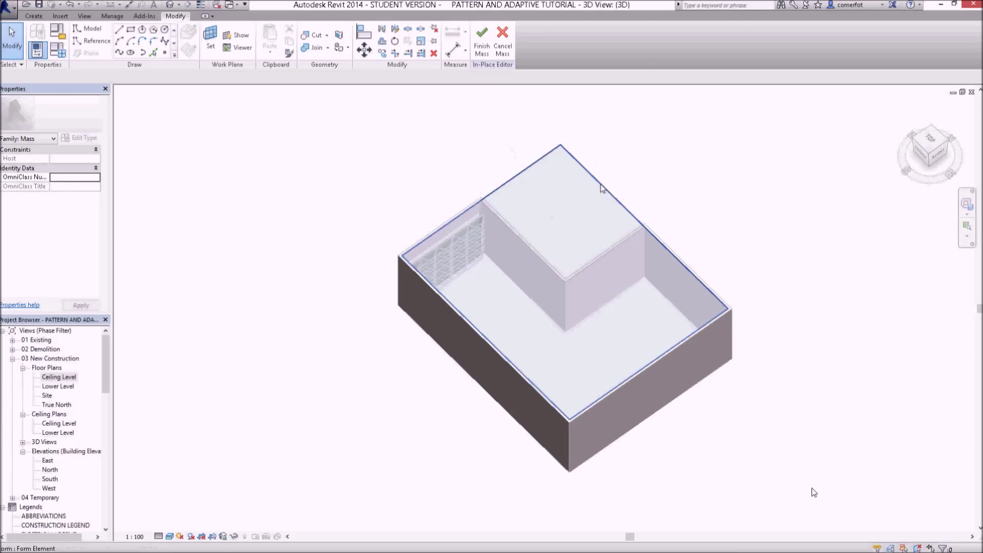
click(601, 185)
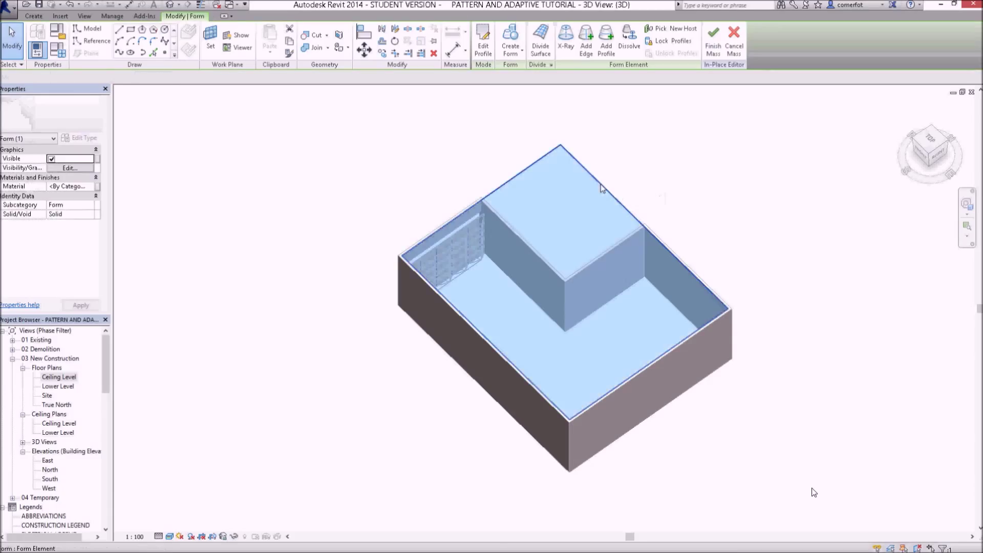
click(529, 31)
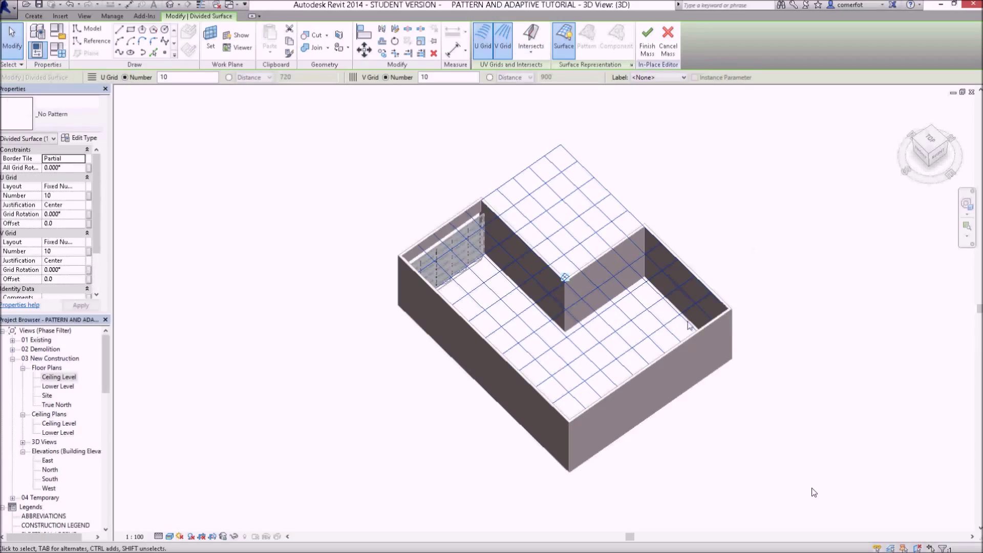
click(685, 198)
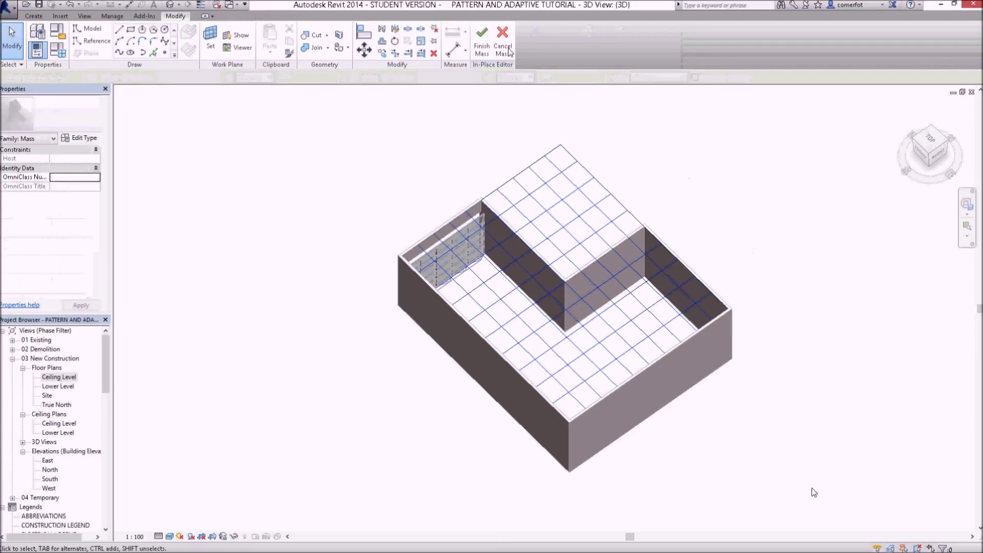
click(482, 45)
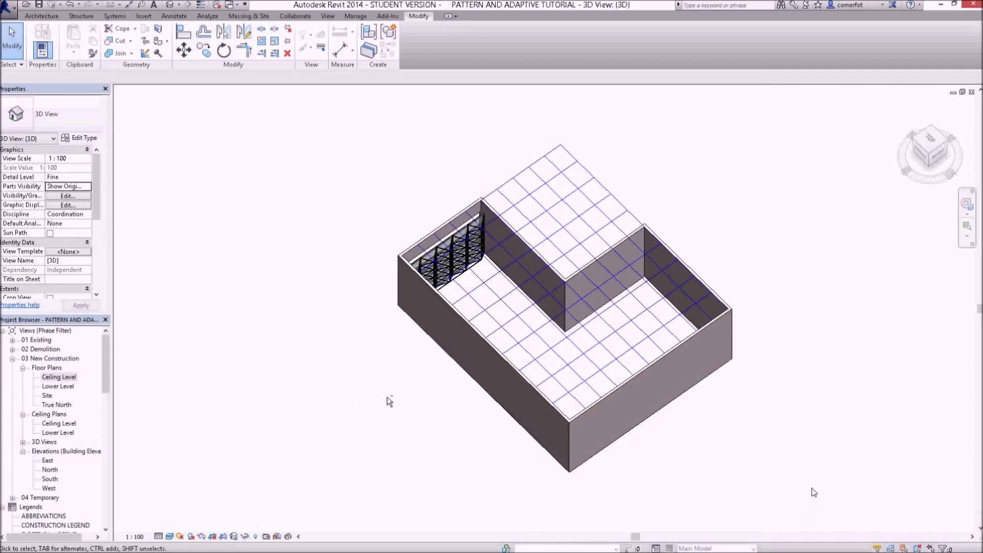
View the model straight from the FRONT and window-select its 17 elements
shift+middle_drag(389, 402, 447, 169)
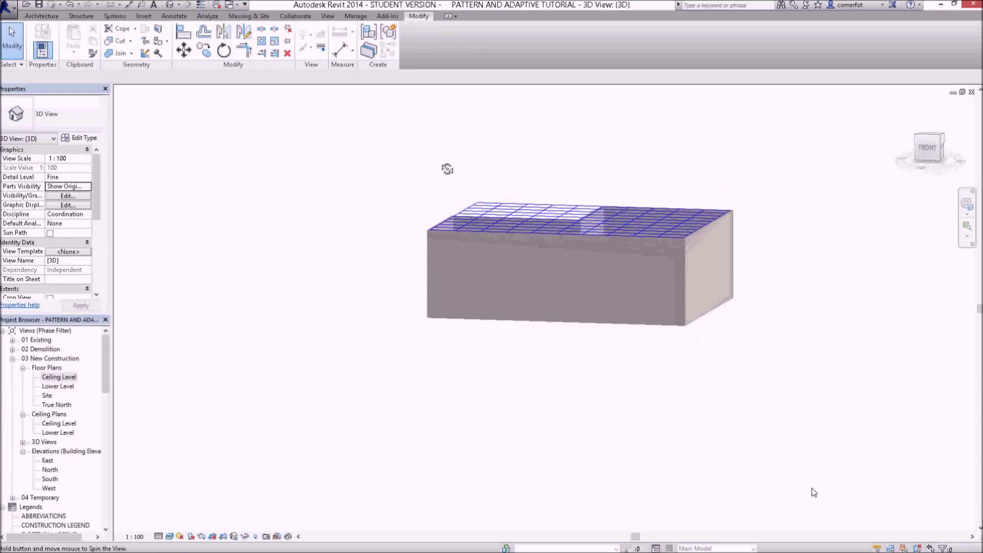
click(928, 147)
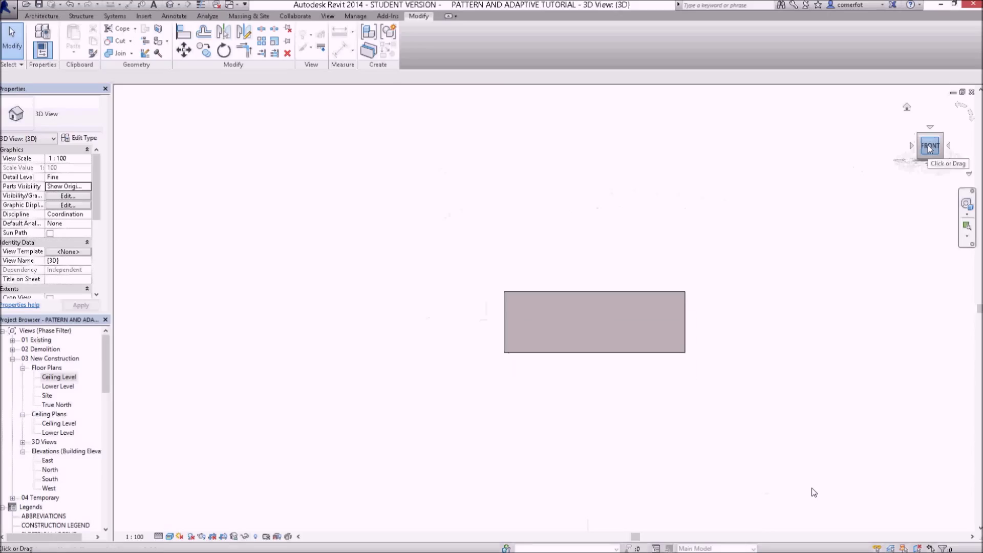
drag(745, 400, 452, 295)
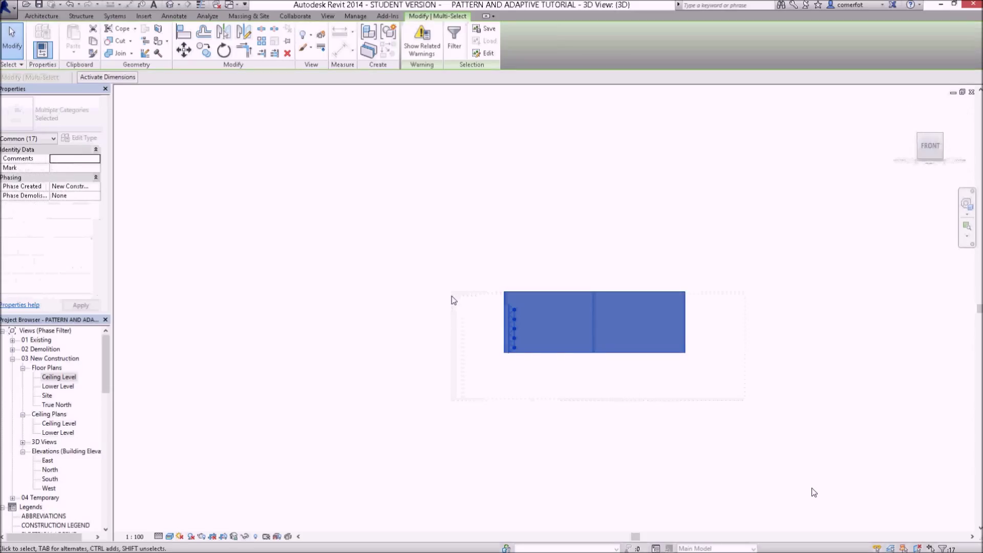
Temporarily hide the selected elements and return to the Home isometric view of the gridded surface
click(244, 536)
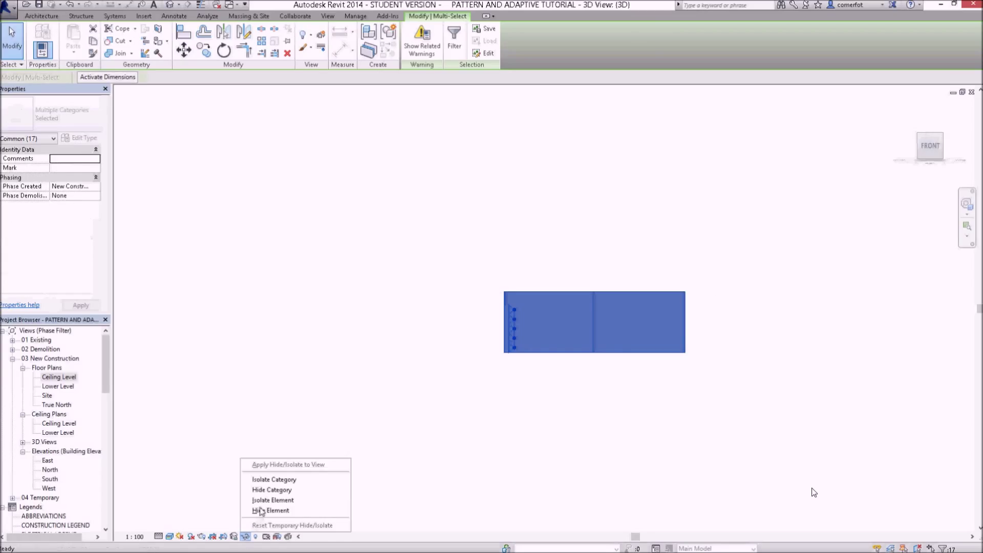
click(266, 511)
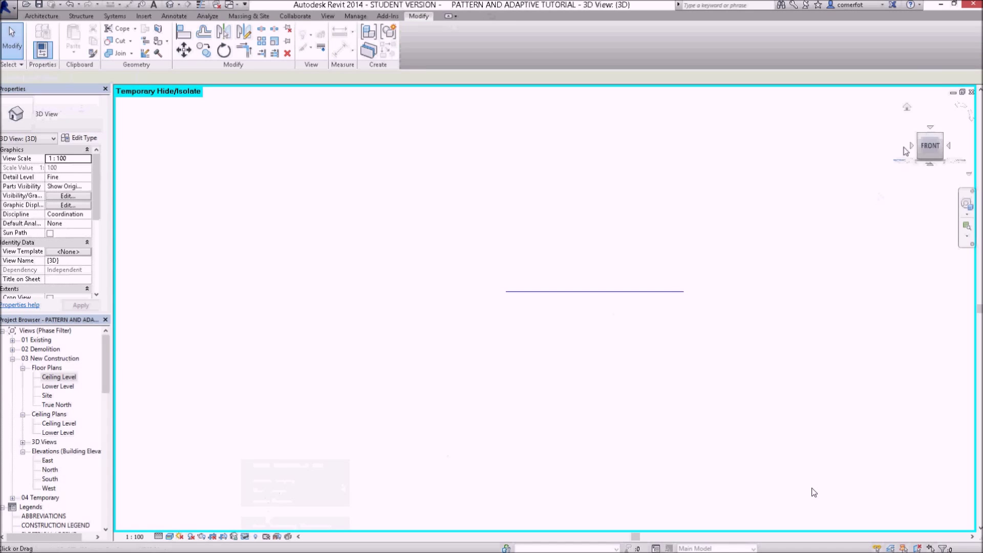
click(905, 107)
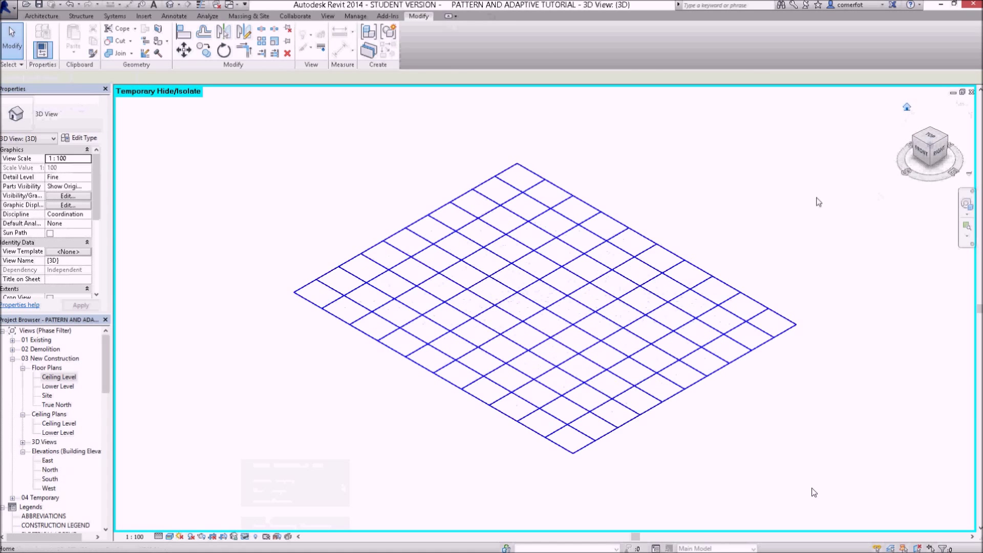
scroll(783, 213, down, 4)
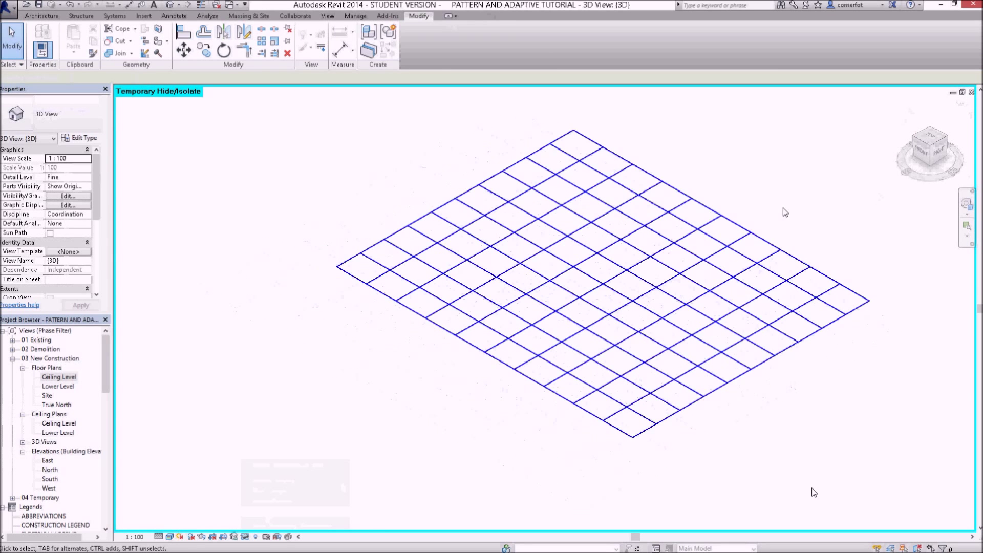
shift+middle_drag(783, 208, 809, 212)
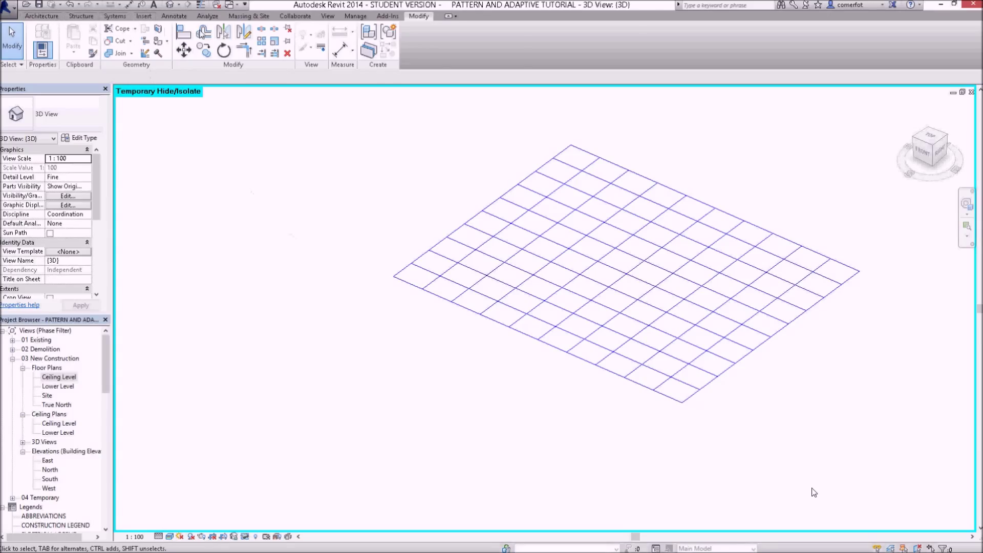
Edit the CEILING mass in place and add a reference point near the grid's left corner
click(246, 17)
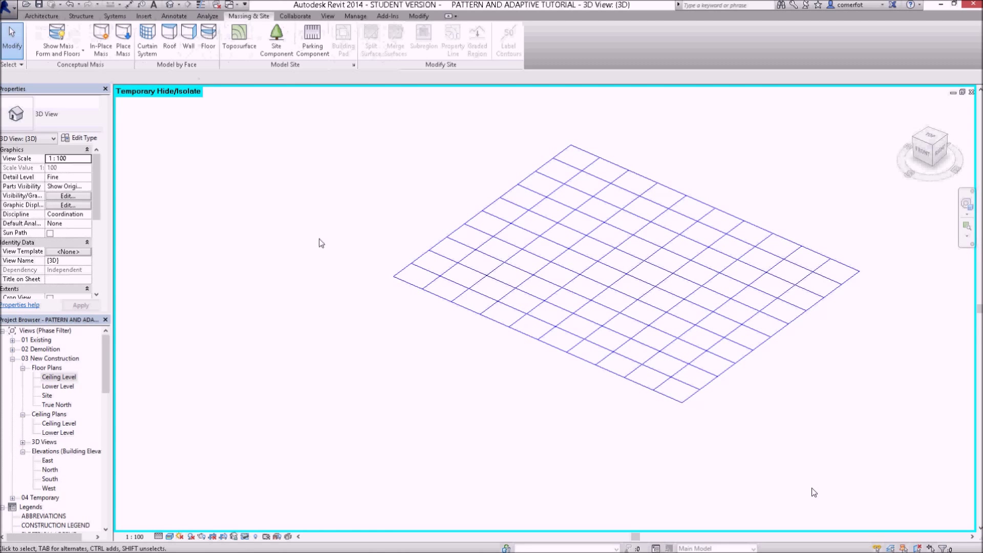
click(437, 278)
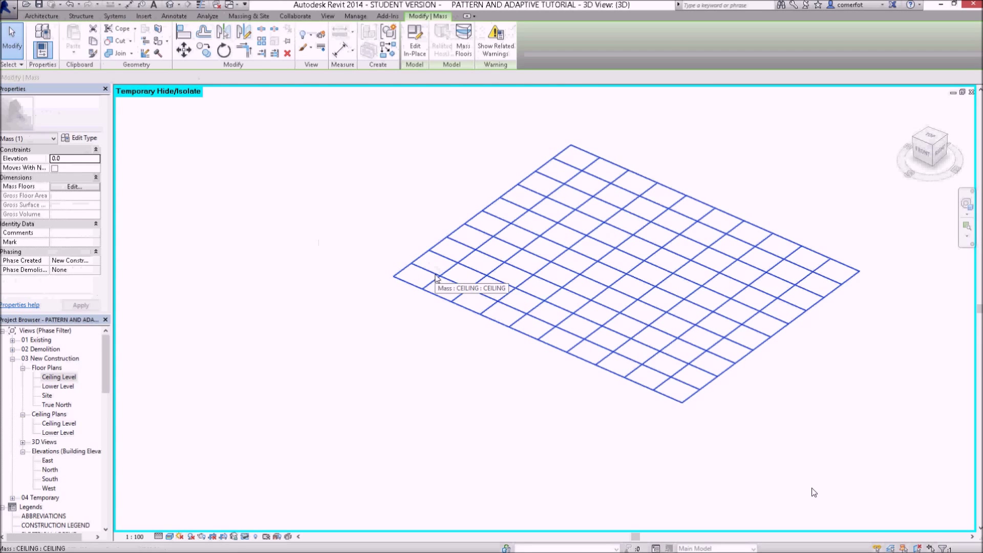
click(413, 45)
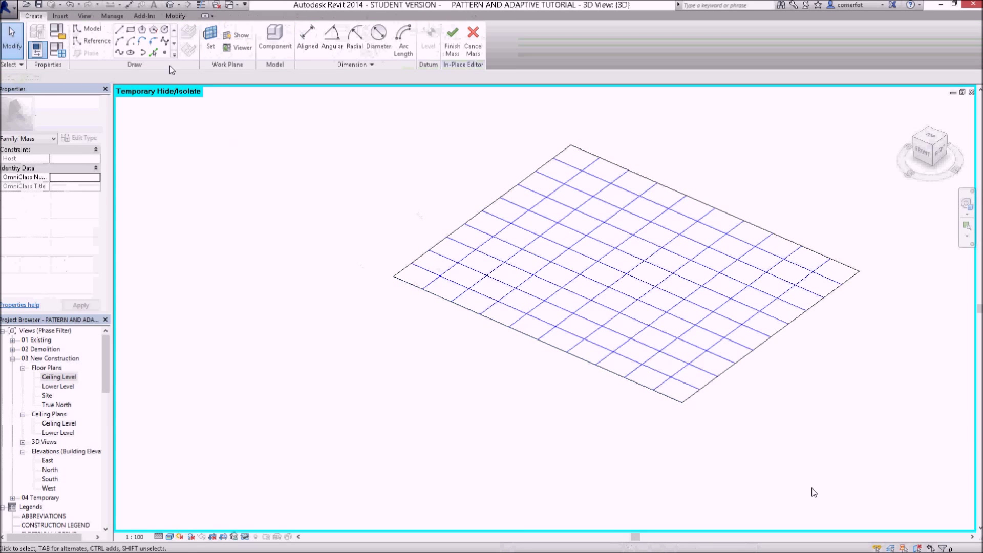
click(165, 52)
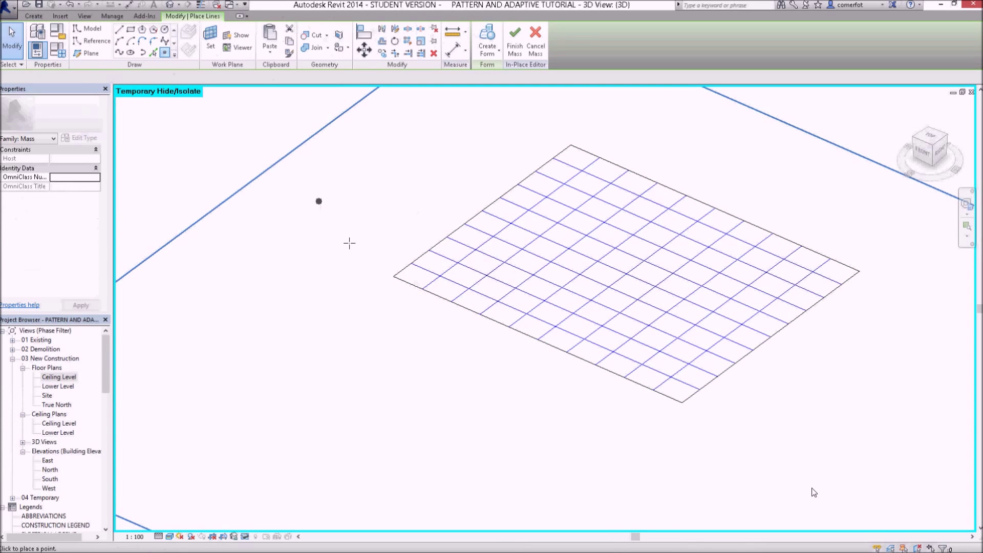
click(407, 283)
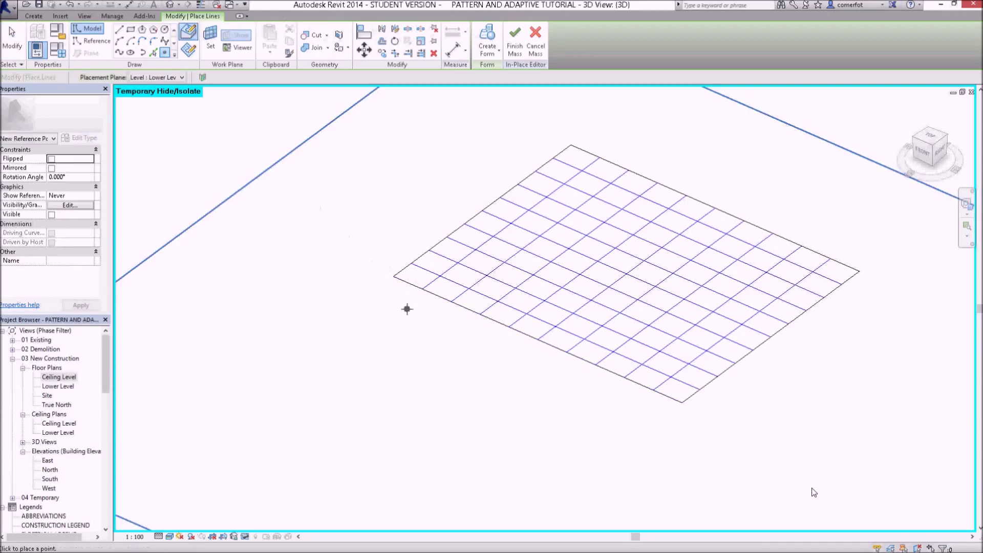
key(Escape)
key(Escape)
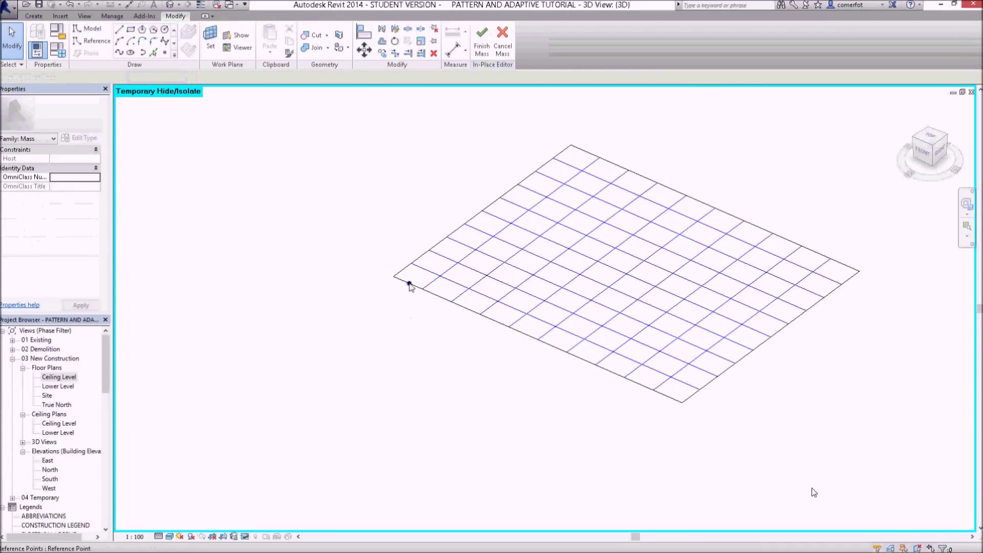
Move the reference point so it snaps onto the grid's left corner
click(408, 284)
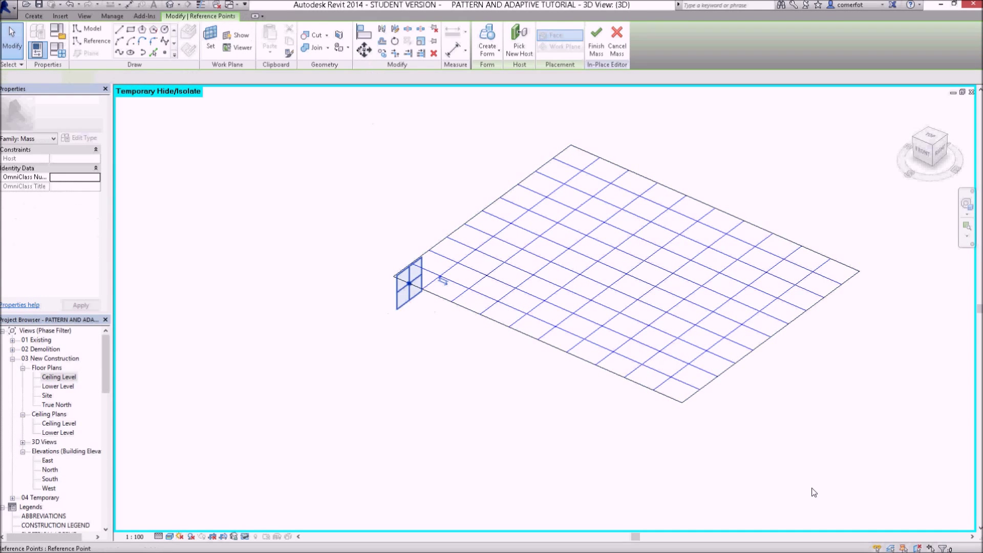
click(364, 51)
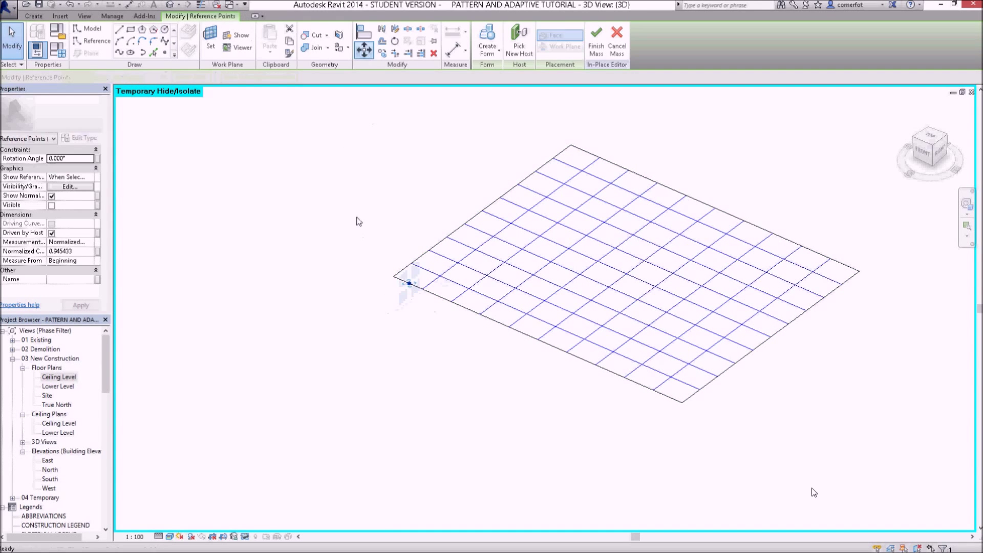
click(409, 284)
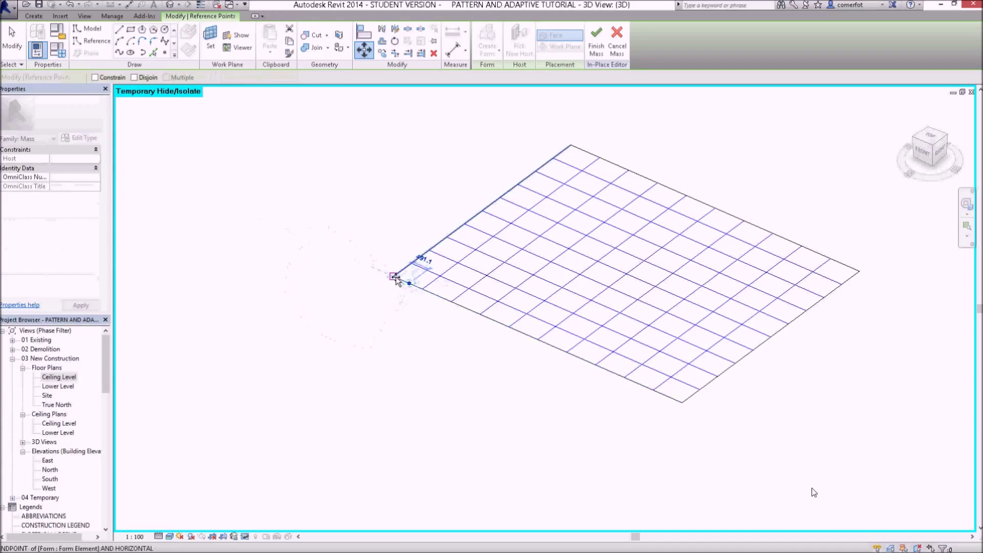
click(395, 276)
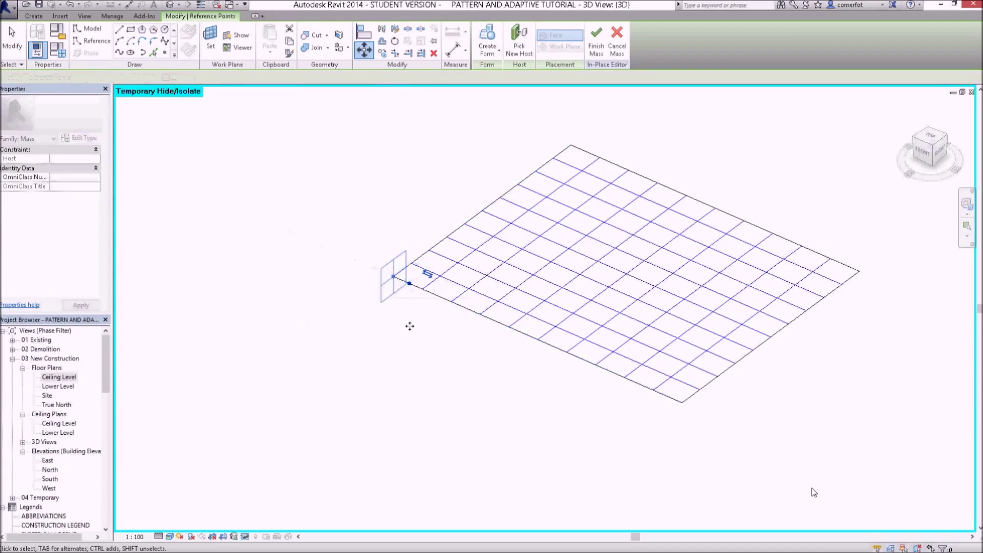
key(Escape)
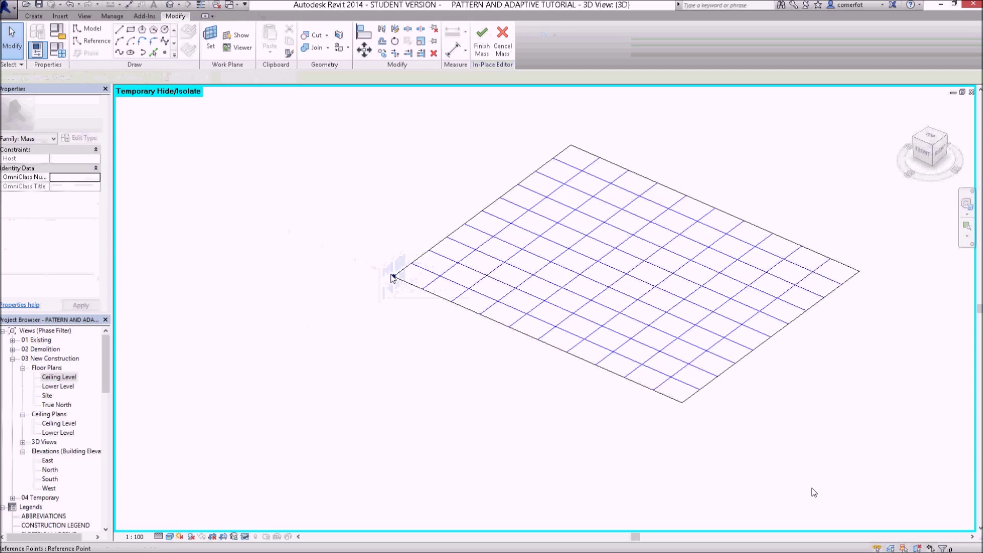
click(393, 277)
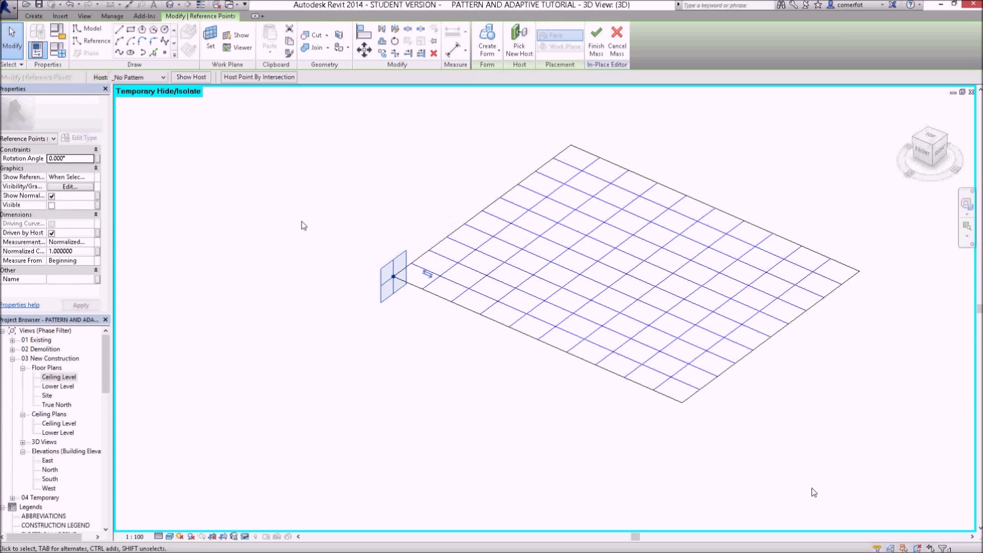
click(281, 184)
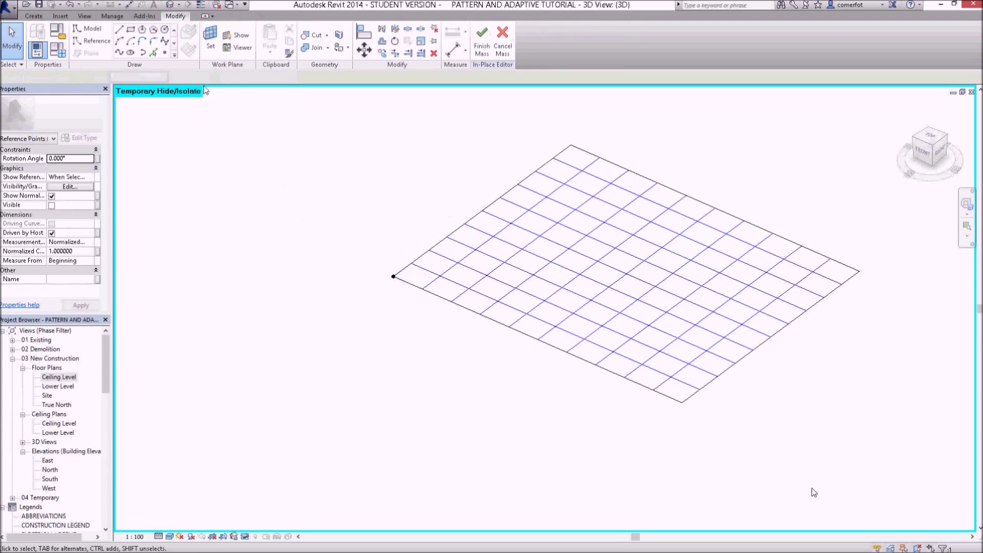
Place a second reference point and move it onto the grid's front corner
click(166, 53)
click(590, 322)
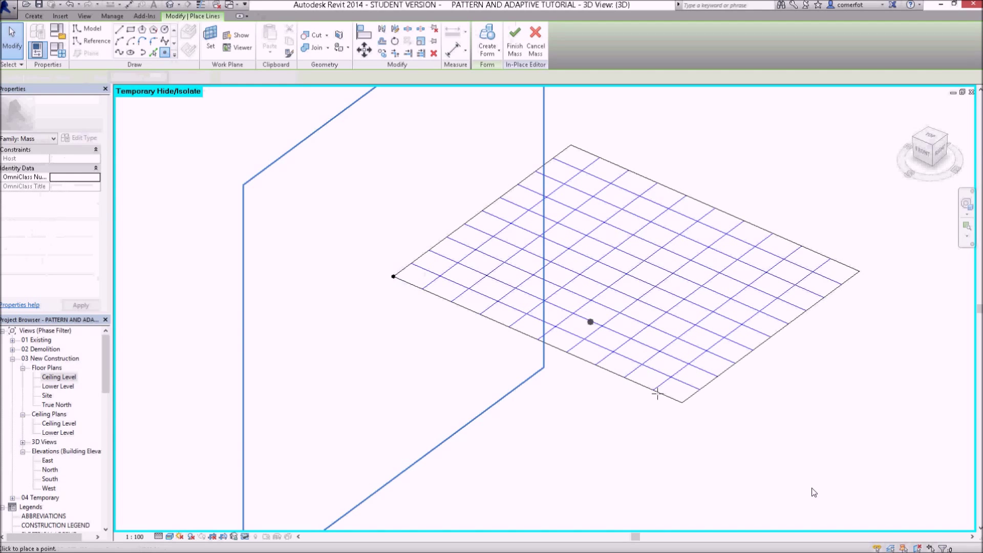
click(663, 393)
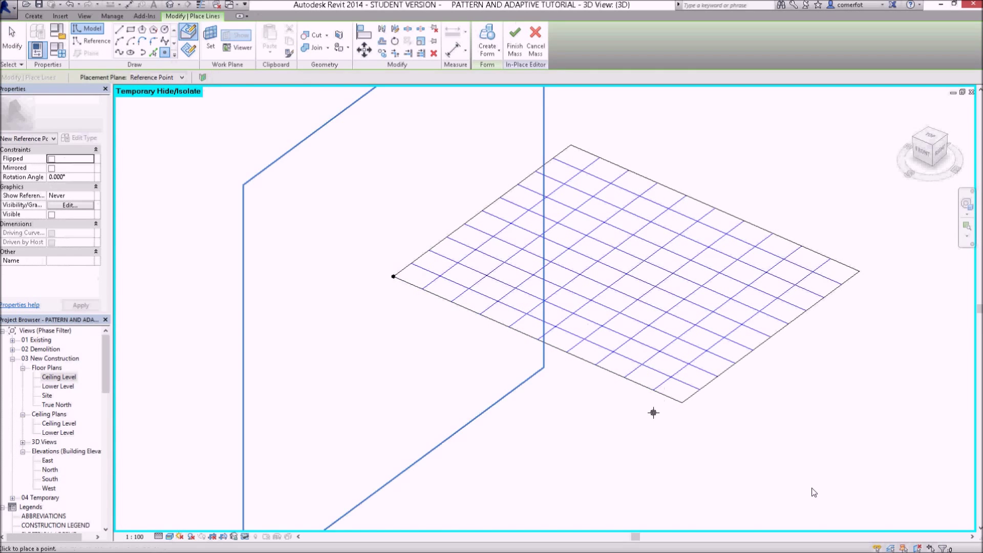
key(Escape)
key(Escape)
click(664, 394)
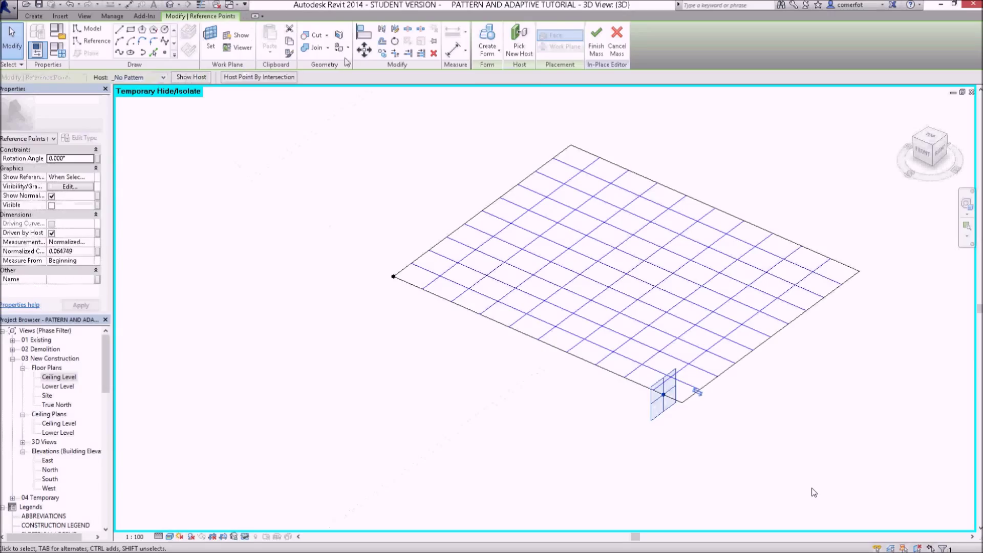
click(364, 50)
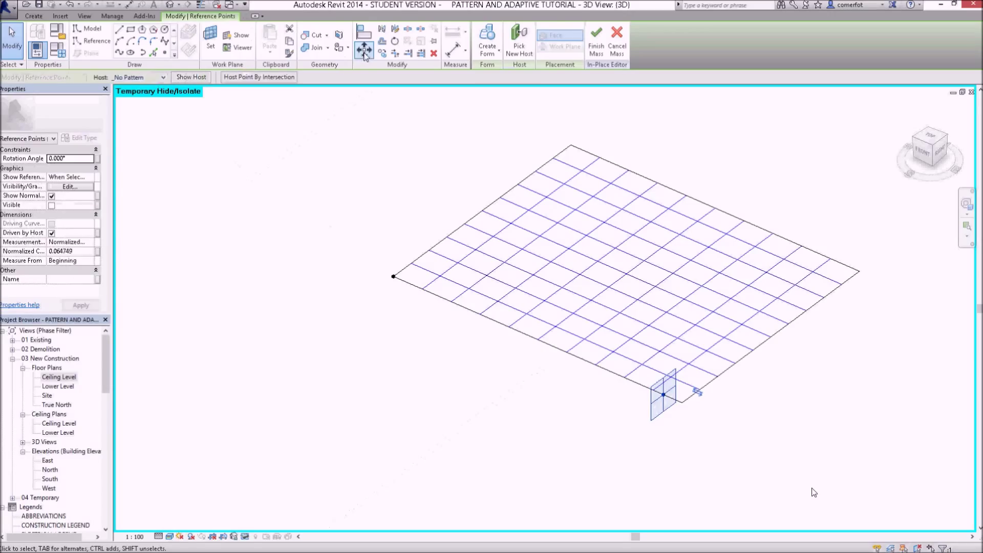
click(663, 396)
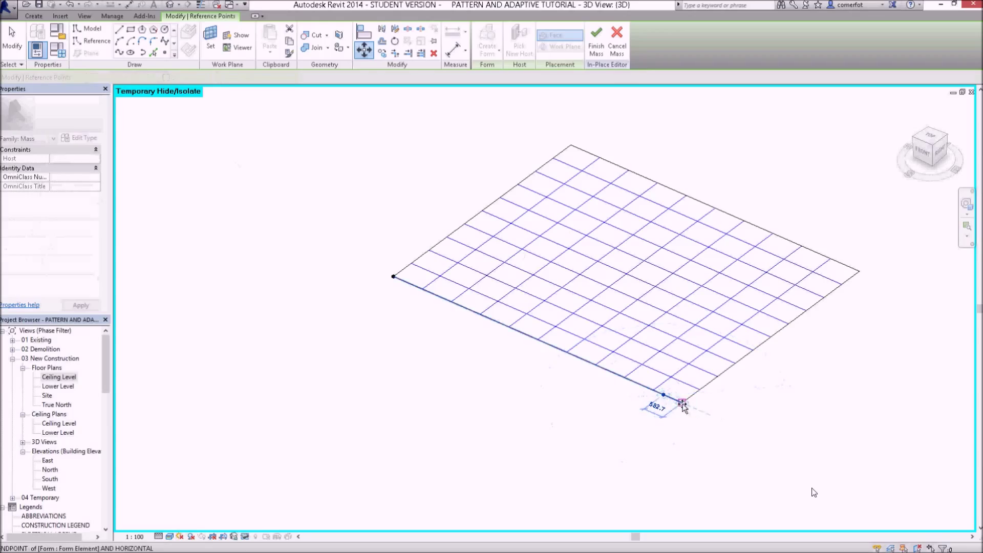
click(682, 403)
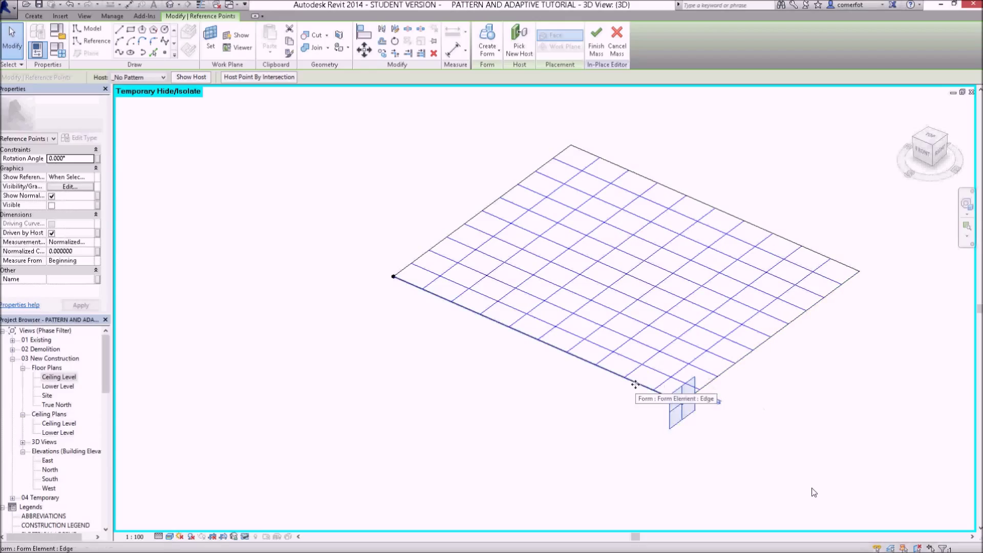
click(643, 439)
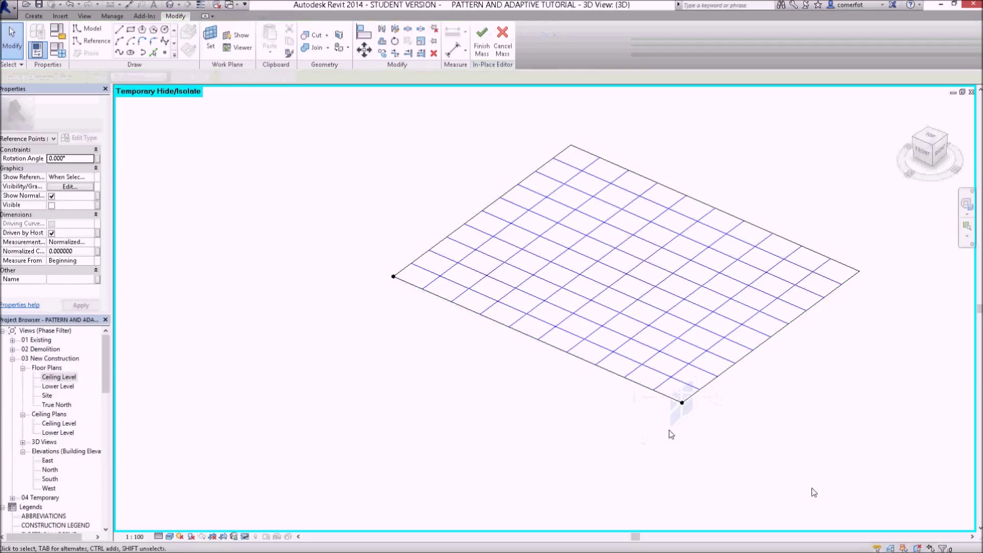
Reselect the left-corner reference point and begin setting its plane as the work plane
click(681, 402)
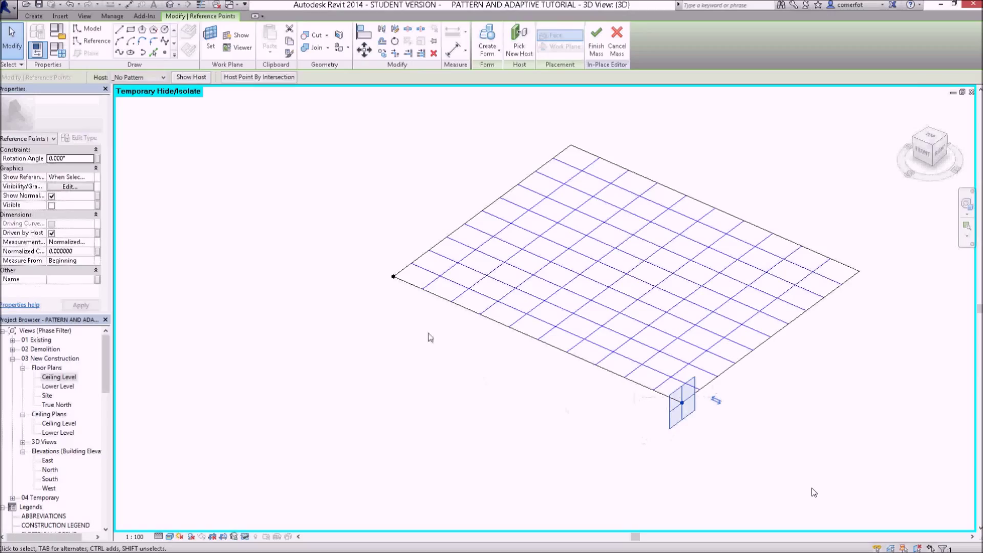
click(394, 279)
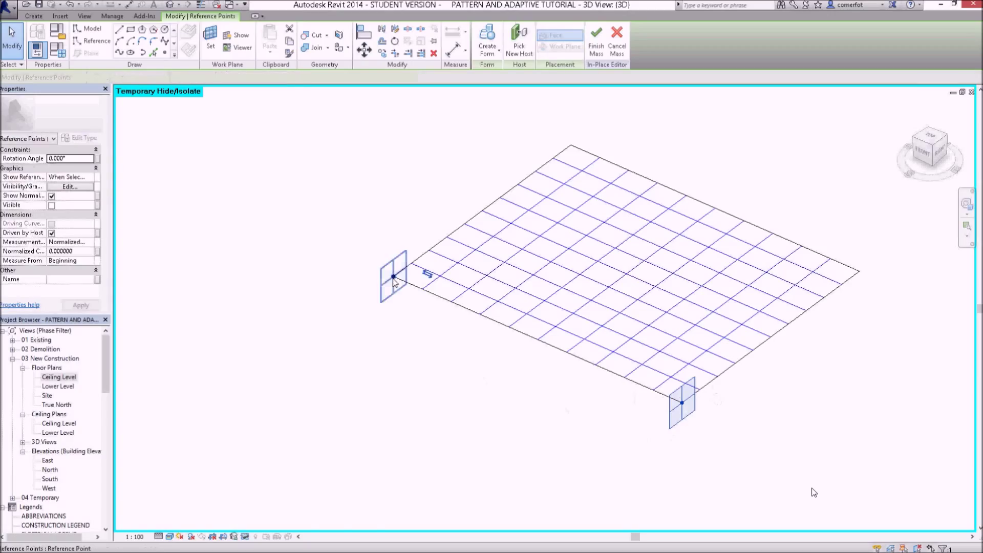
click(376, 355)
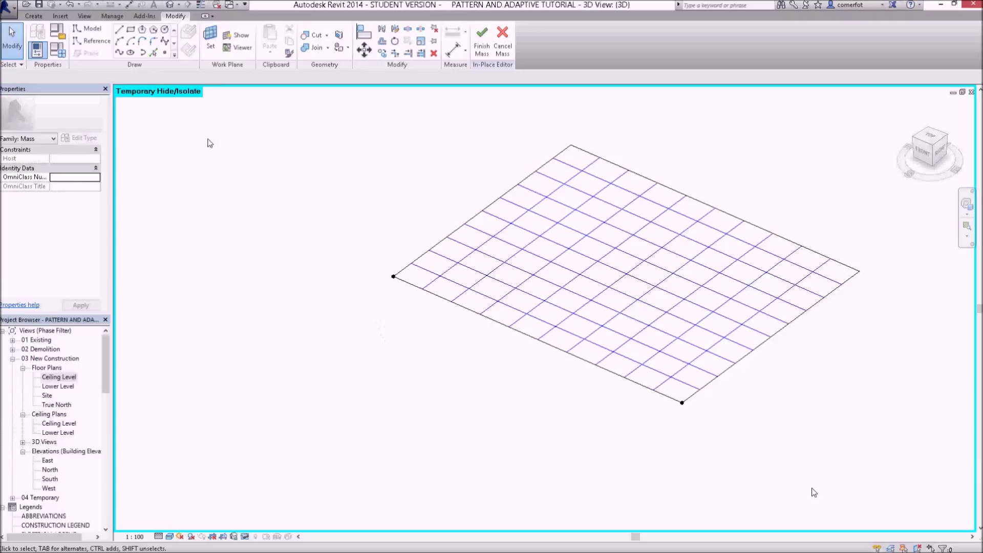
click(394, 277)
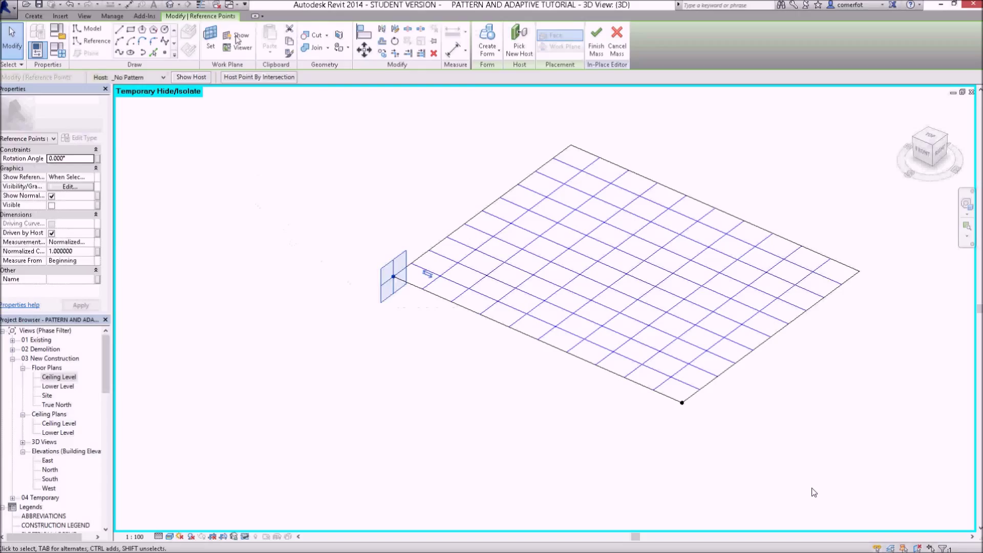
click(210, 39)
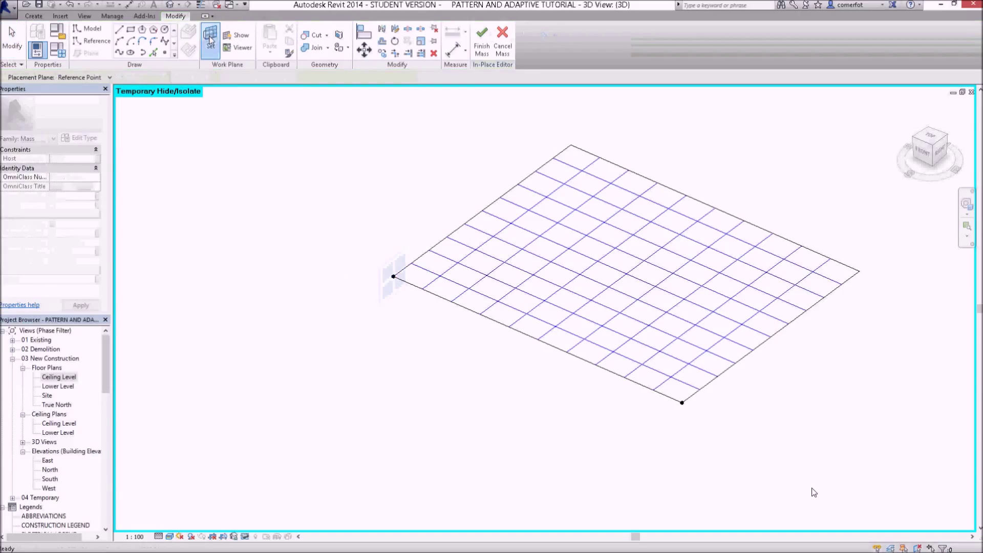
On the left-corner point's plane, draw a spline curving up through two control points to the top corner
click(394, 277)
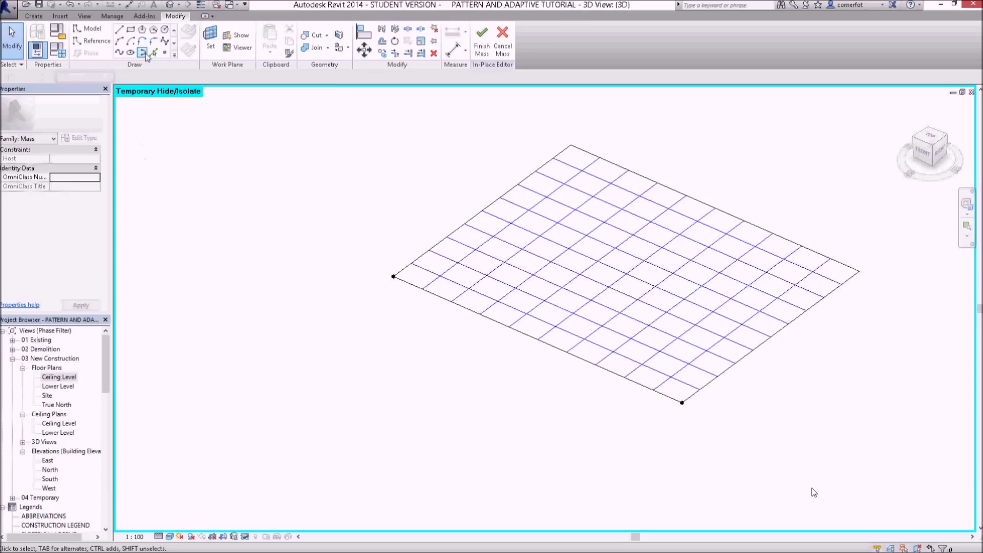
click(164, 42)
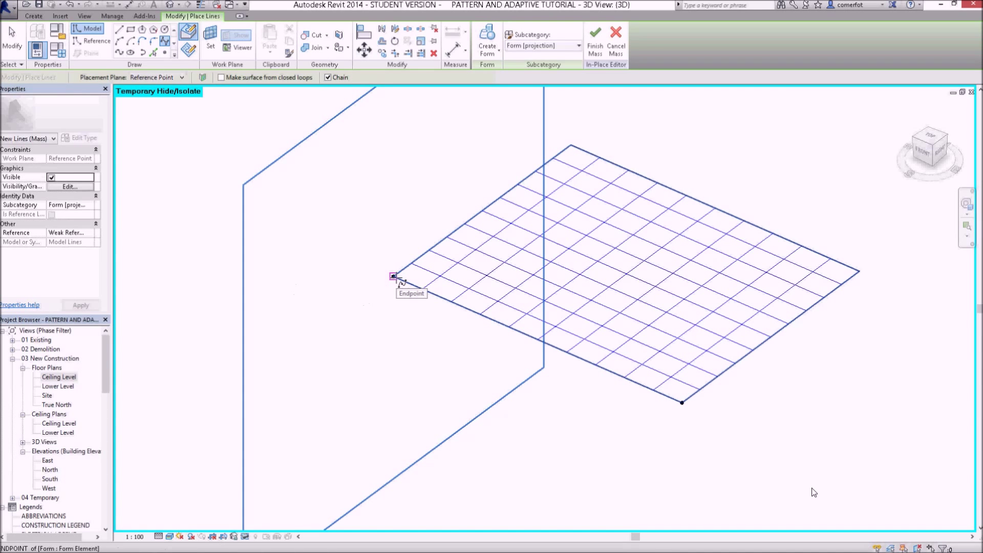
click(393, 276)
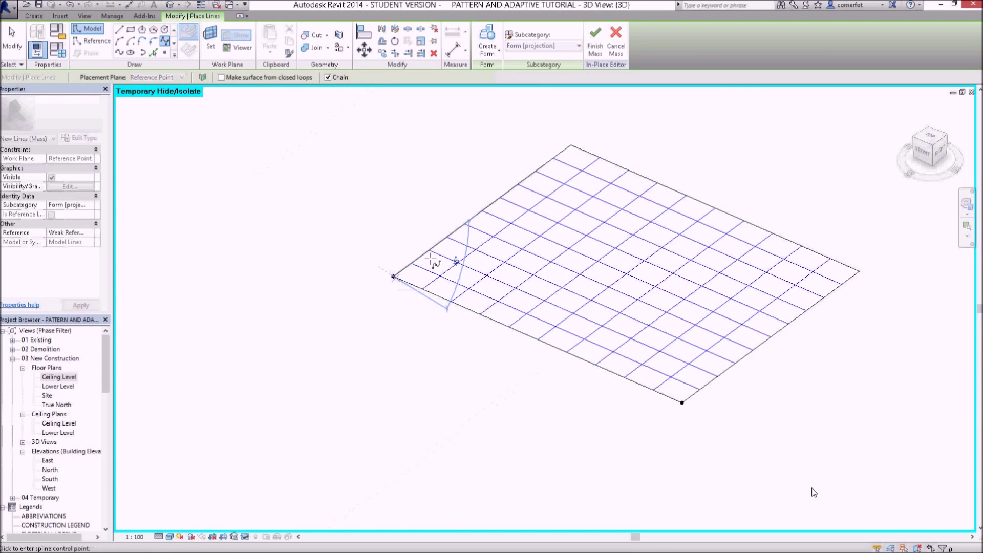
click(477, 248)
click(520, 195)
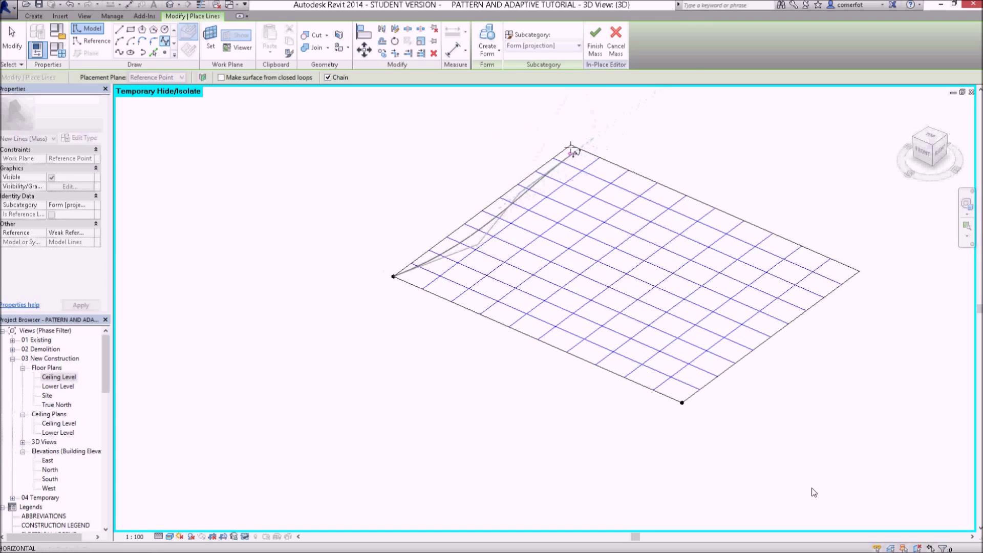
click(571, 145)
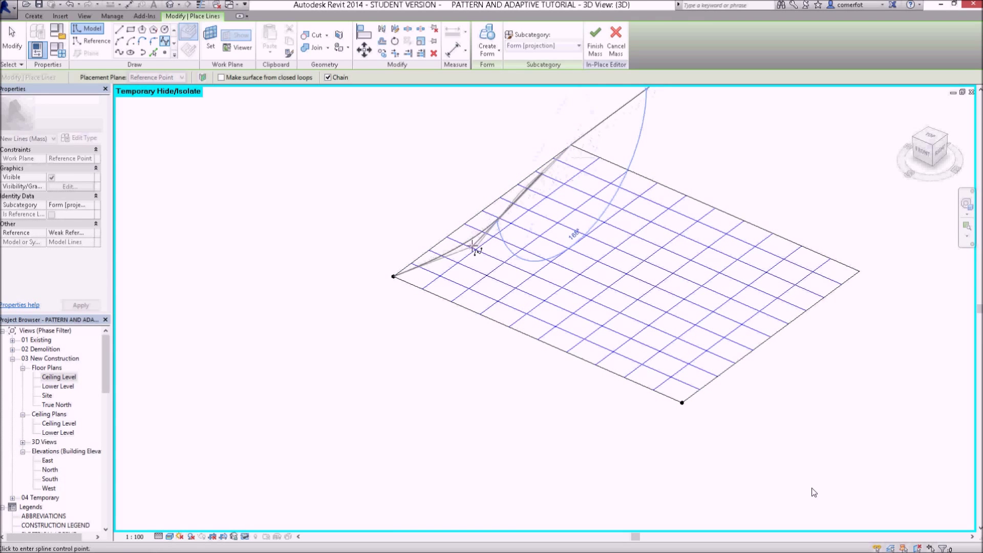
key(Escape)
key(Escape)
key(Return)
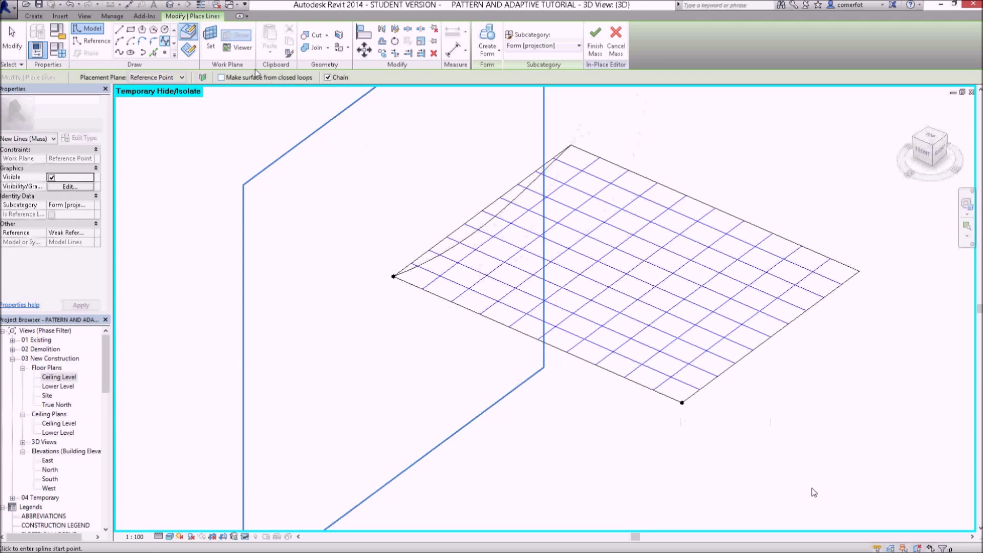
Use the bottom-corner point's plane to draw a spline from the bottom corner to the right corner
click(210, 45)
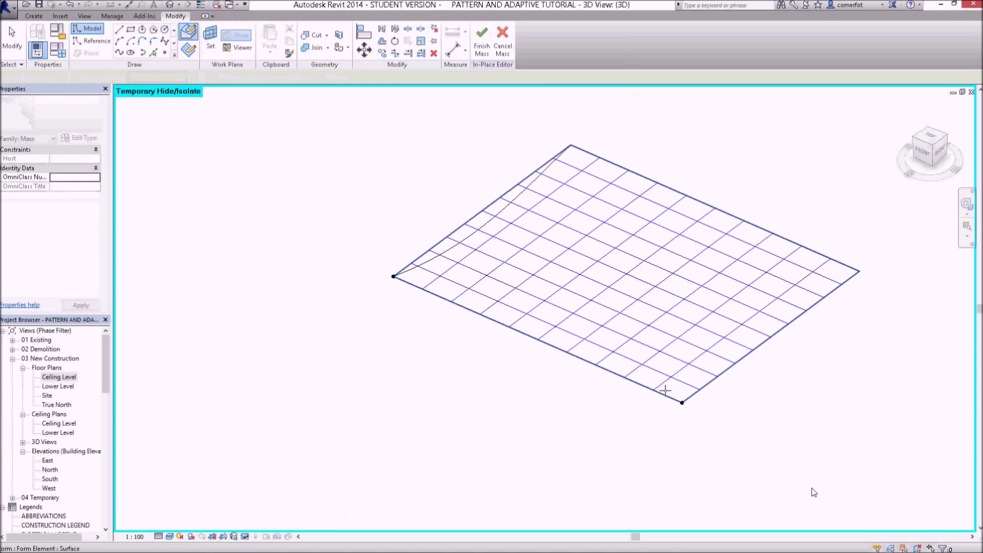
click(681, 403)
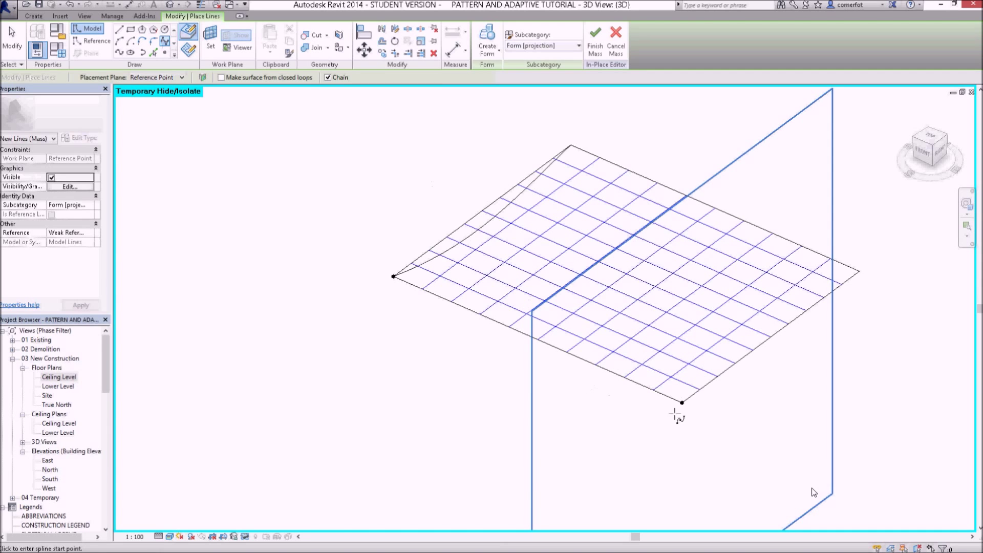
click(682, 403)
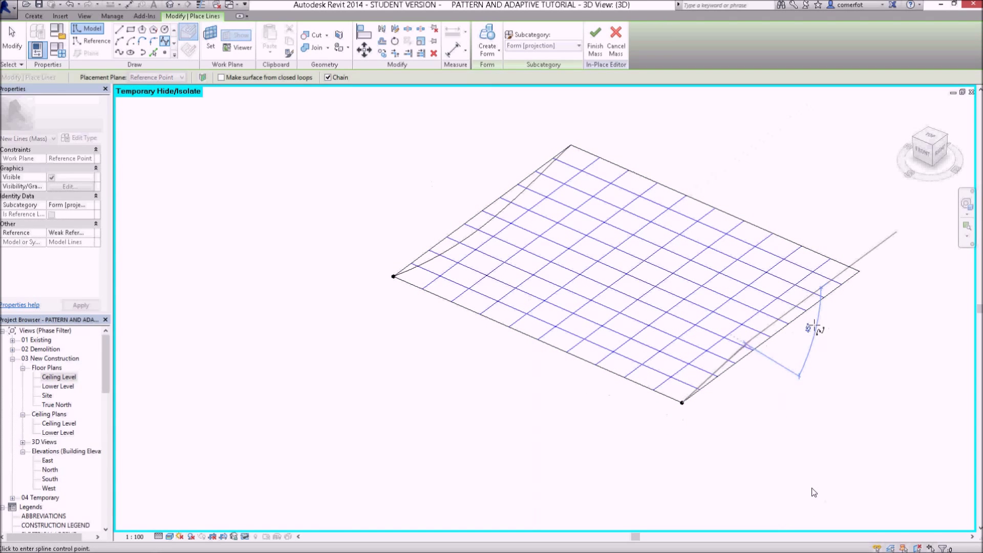
click(859, 271)
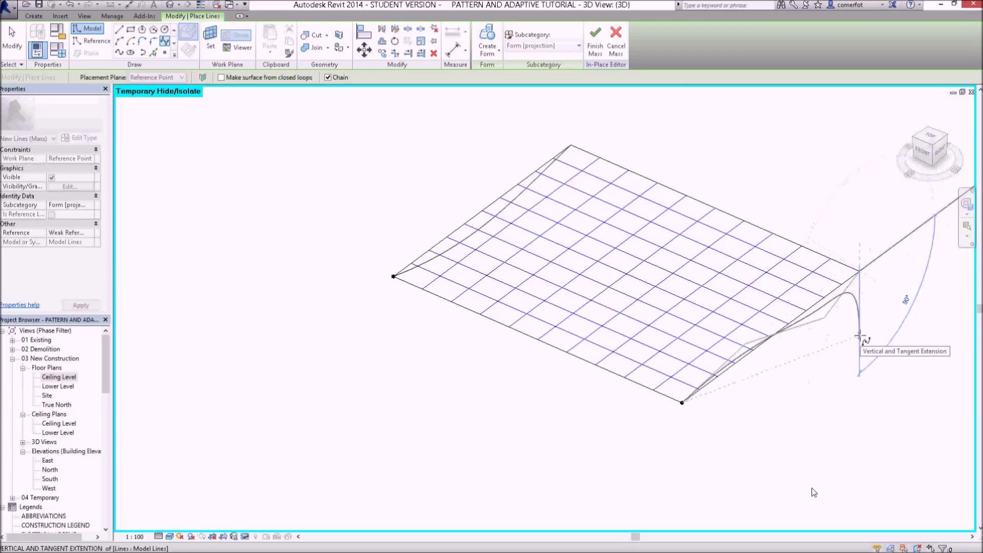
key(Escape)
key(Escape)
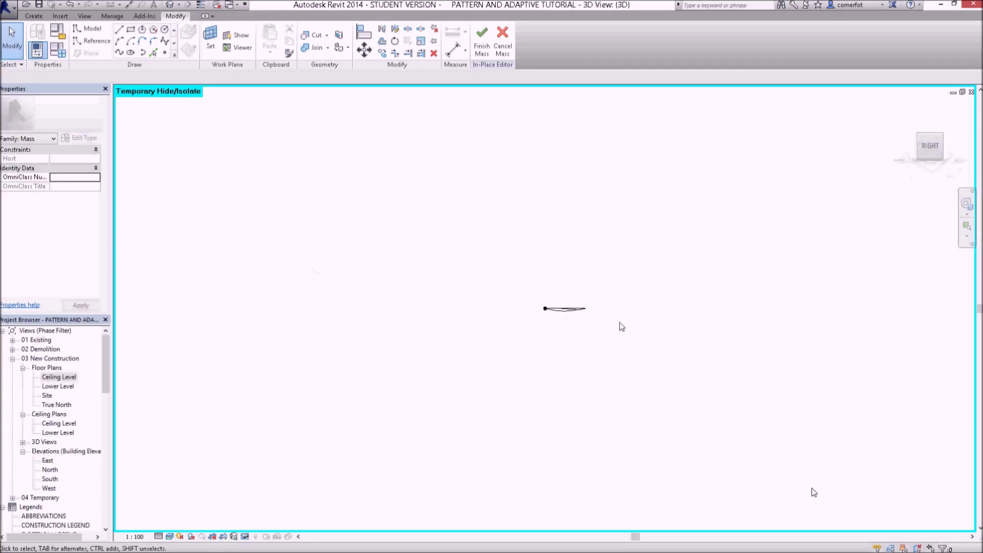
Zoom in on the two edge splines in the Right view so their curved profiles show
scroll(565, 315, up, 2)
scroll(563, 311, up, 5)
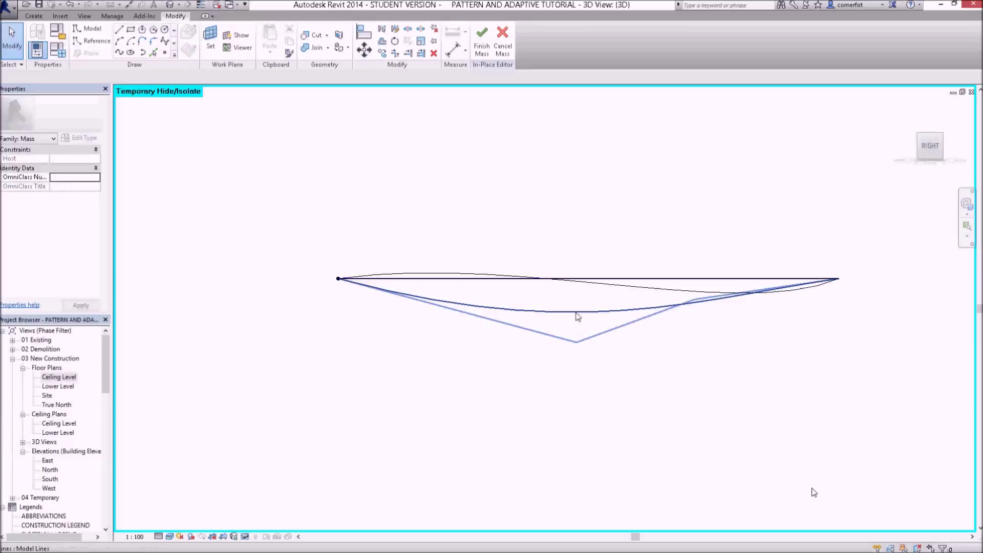
Move the lower spline below the edge and reshape it into a wave with a raised crest
click(577, 316)
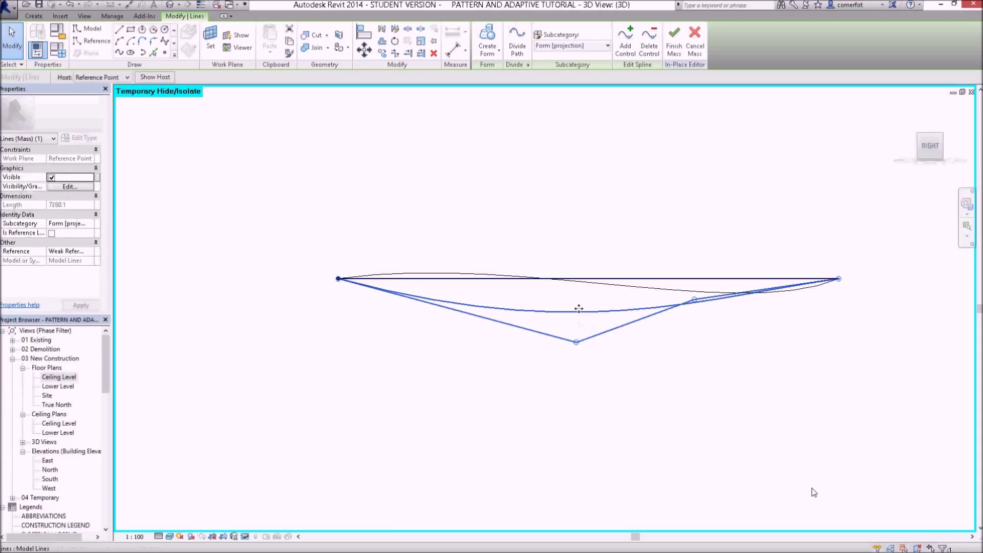
drag(577, 309, 581, 314)
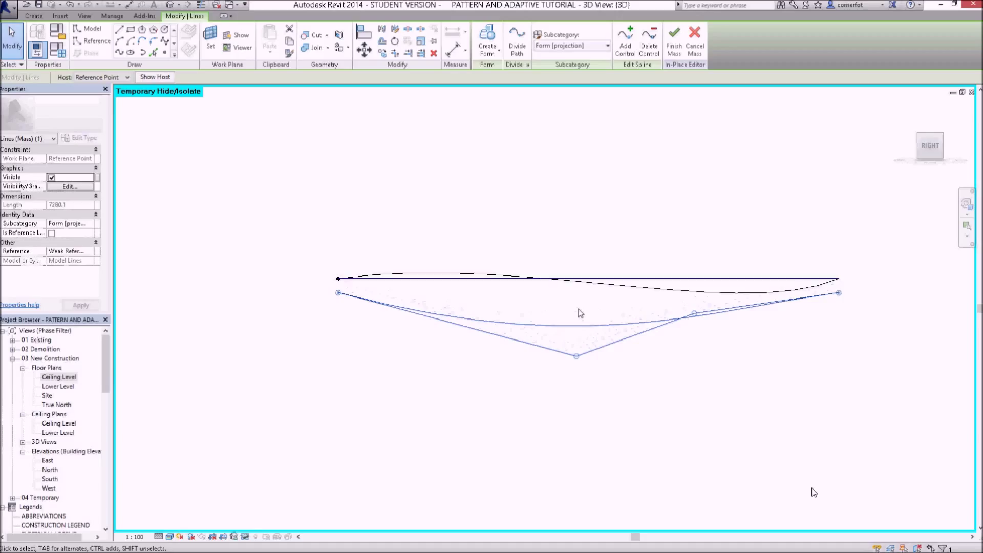
key(Down)
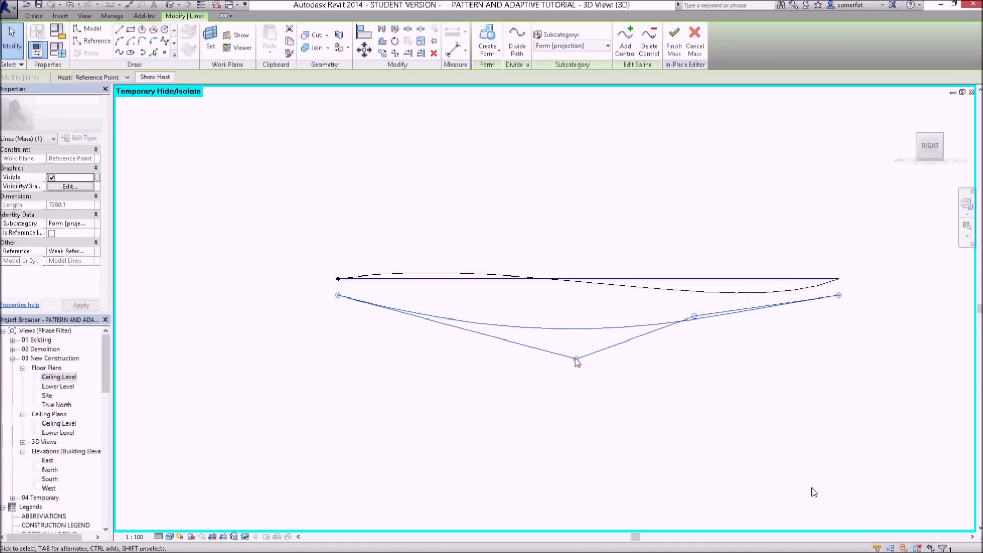
drag(577, 359, 537, 286)
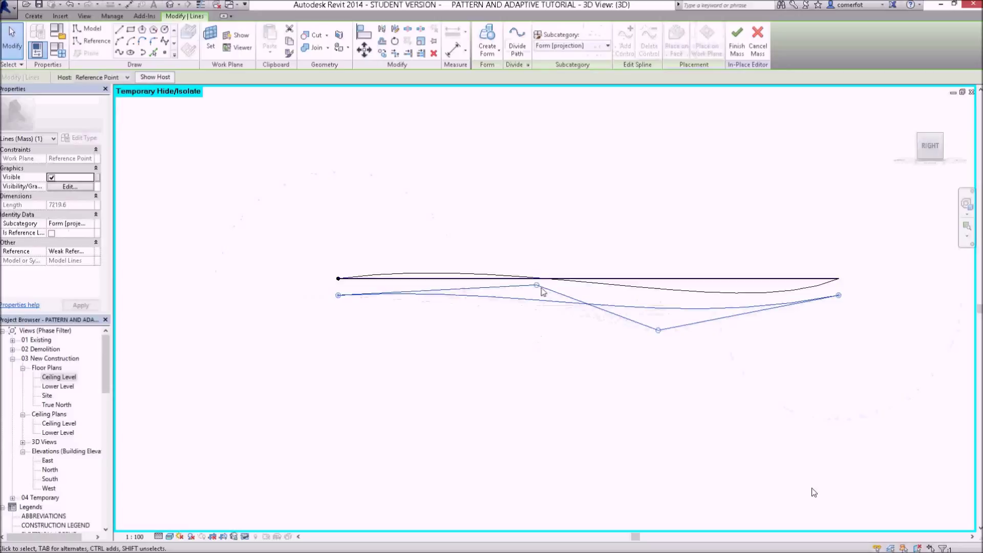
drag(537, 286, 540, 260)
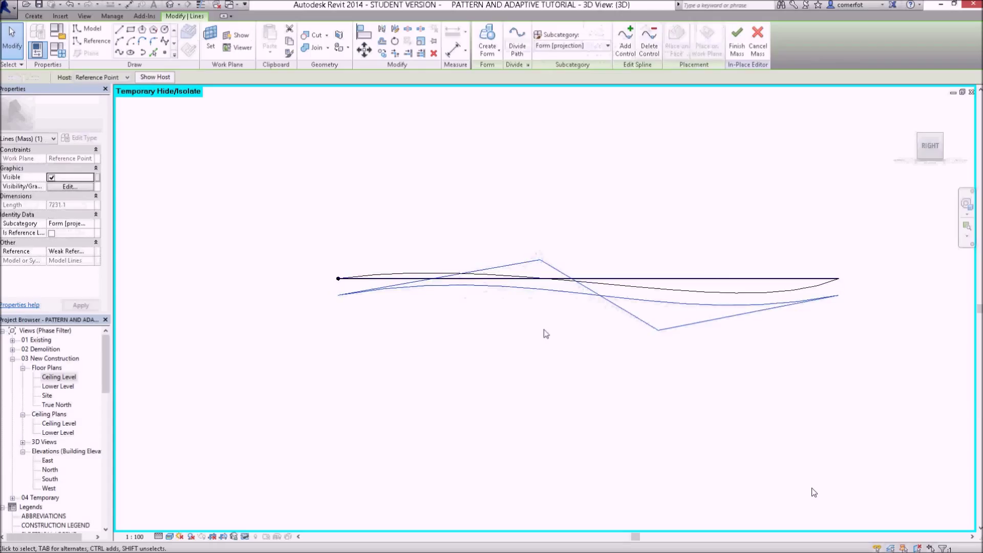
click(546, 331)
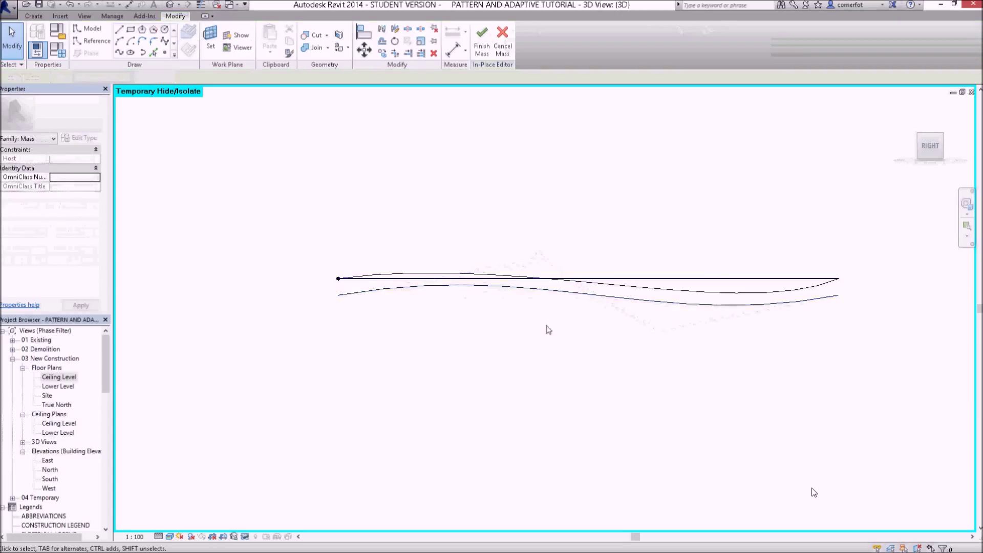
Reshape the other spline into an opposing wave and nudge it slightly downward
click(644, 291)
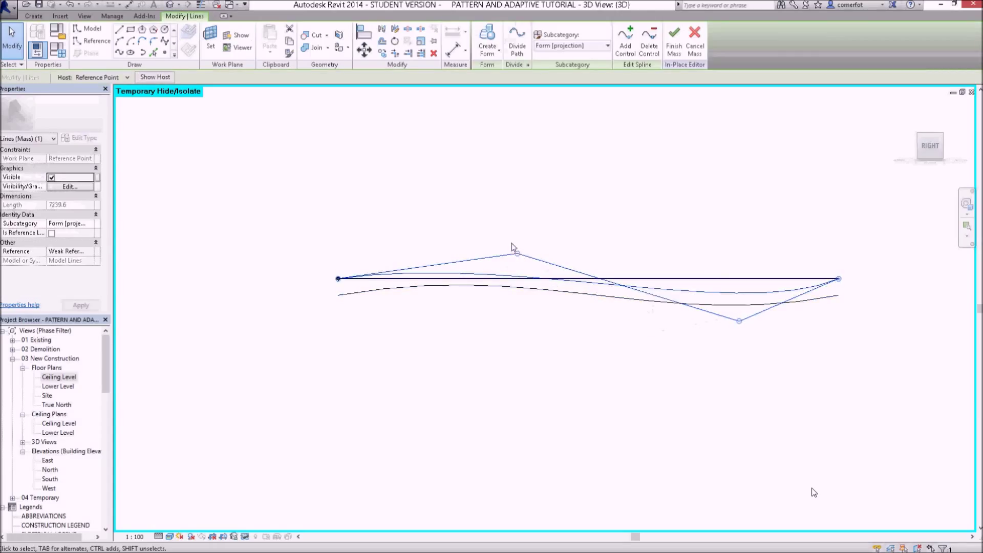
drag(517, 253, 506, 302)
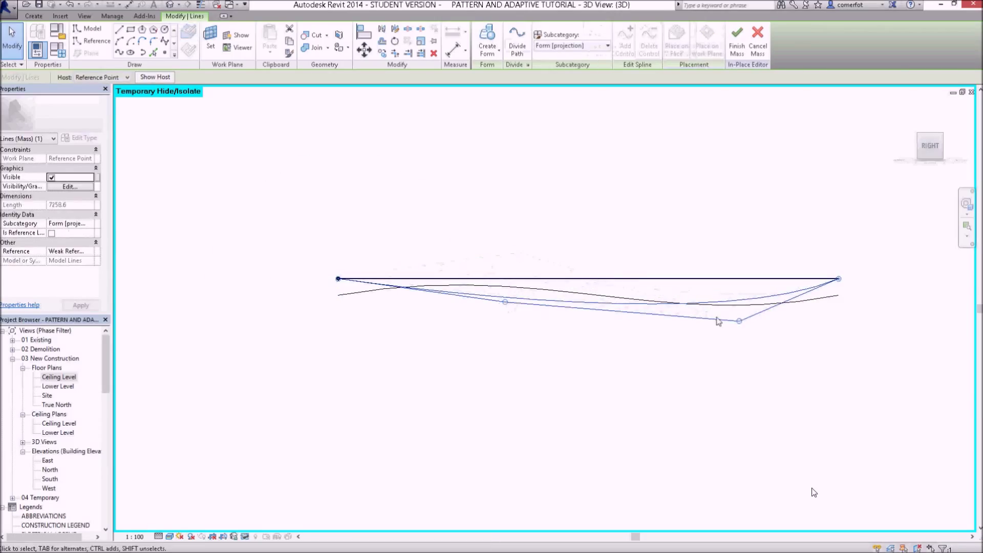
drag(710, 298, 702, 274)
drag(702, 270, 699, 264)
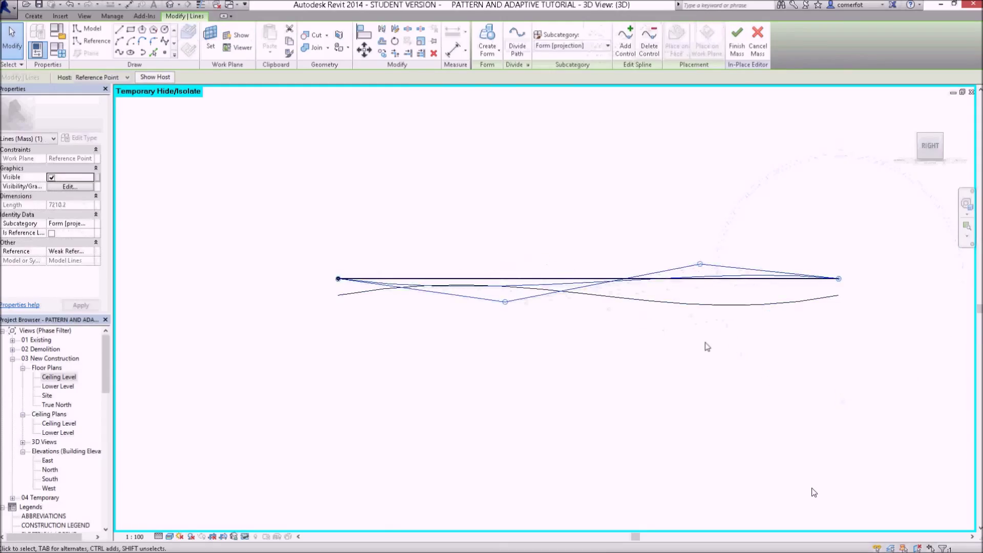
key(Down)
key(Down)
key(Down)
key(Down)
key(Down)
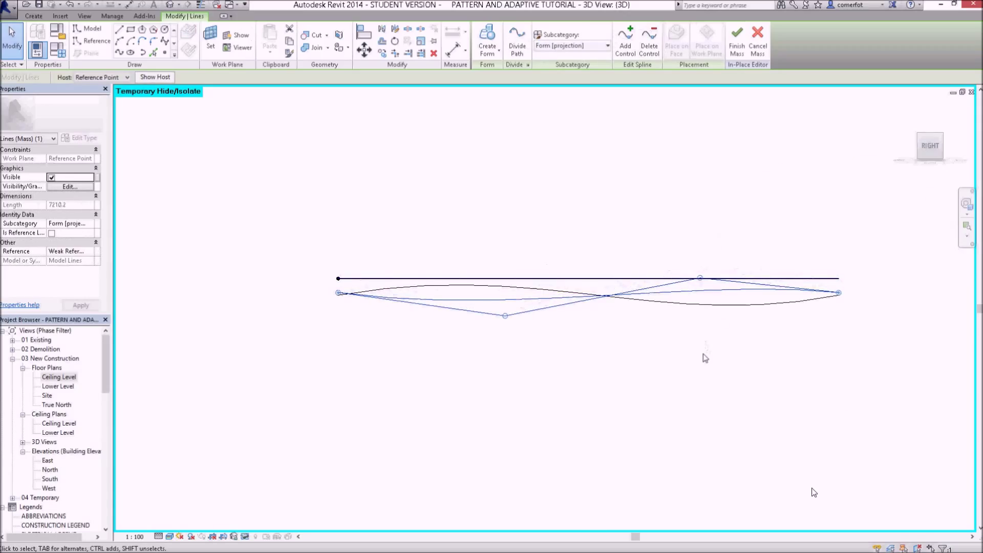
key(Escape)
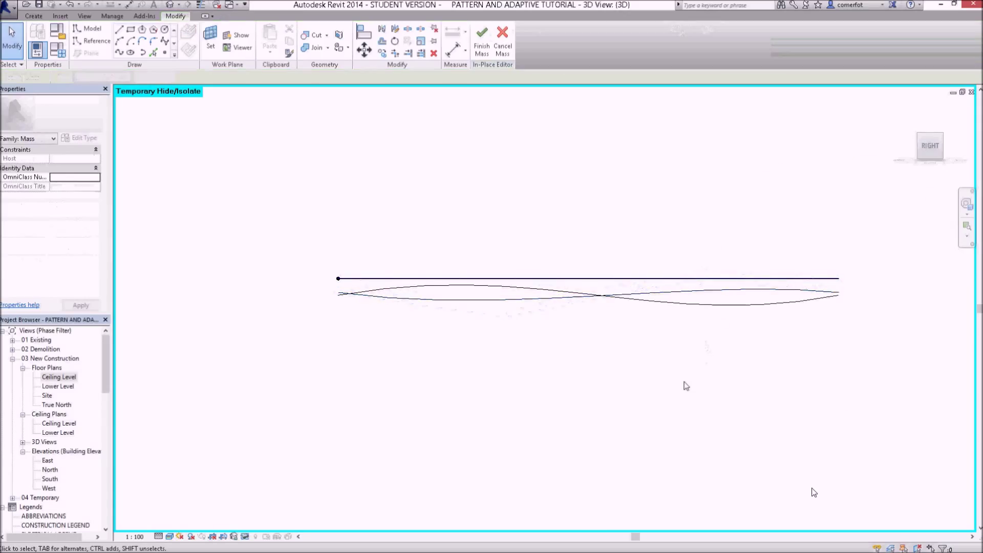
Deepen one spline's trough and raise the other spline's crest
click(482, 290)
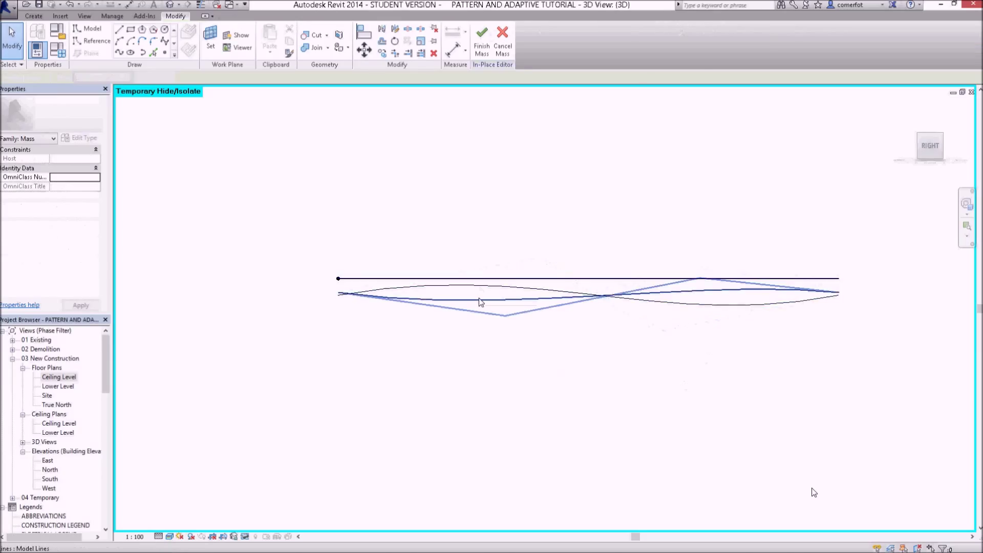
drag(505, 316, 471, 340)
click(563, 340)
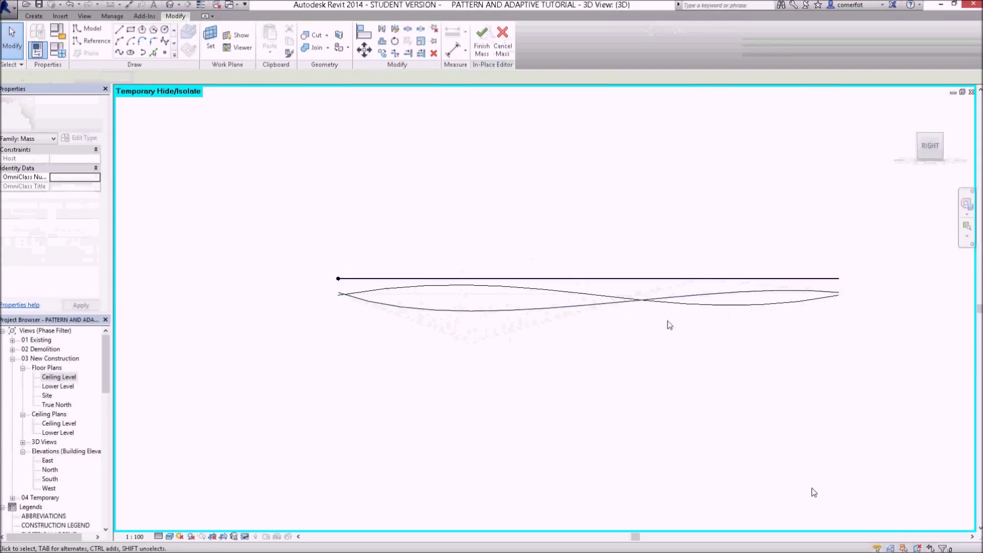
click(700, 279)
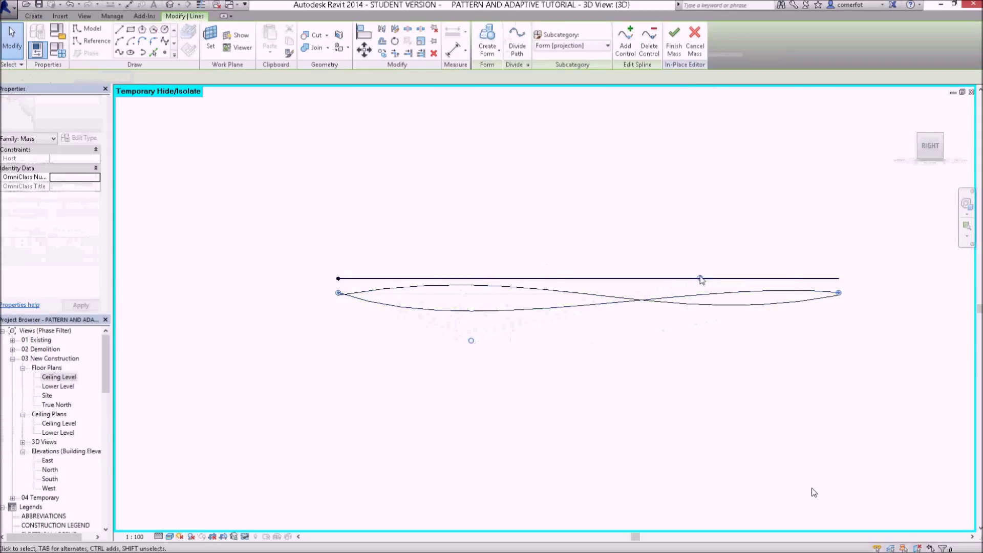
drag(700, 279, 686, 258)
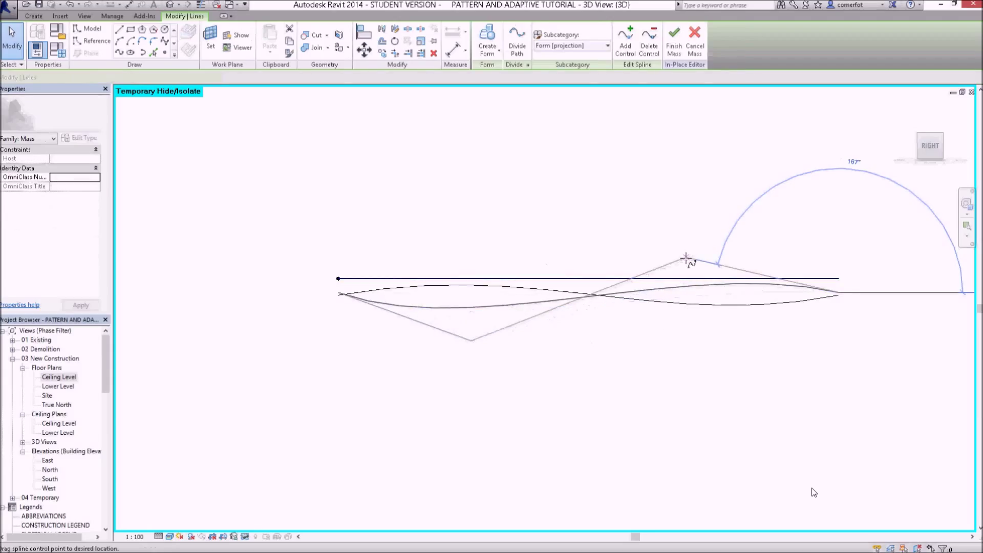
click(672, 225)
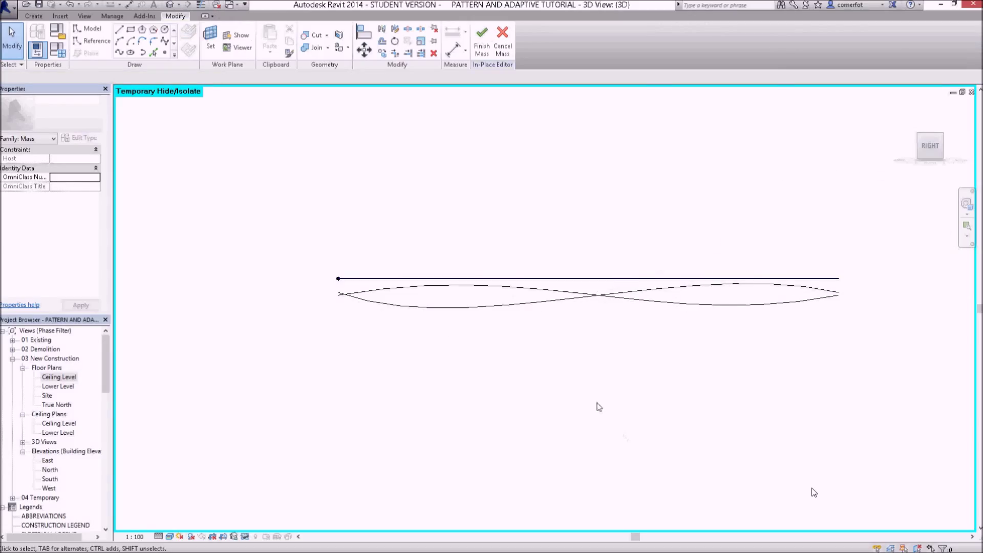
Shift both splines slightly downward
click(582, 302)
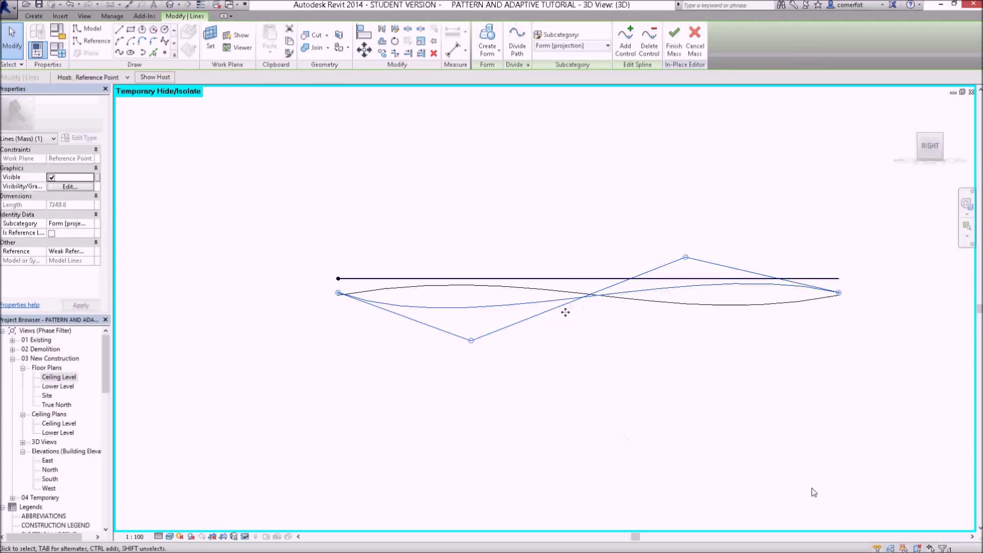
drag(565, 312, 568, 315)
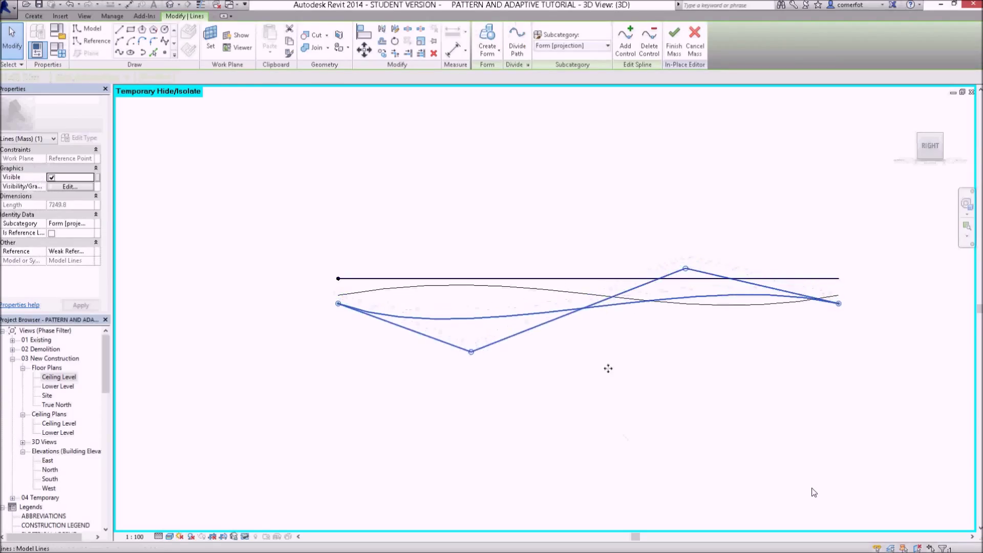
click(583, 340)
click(558, 293)
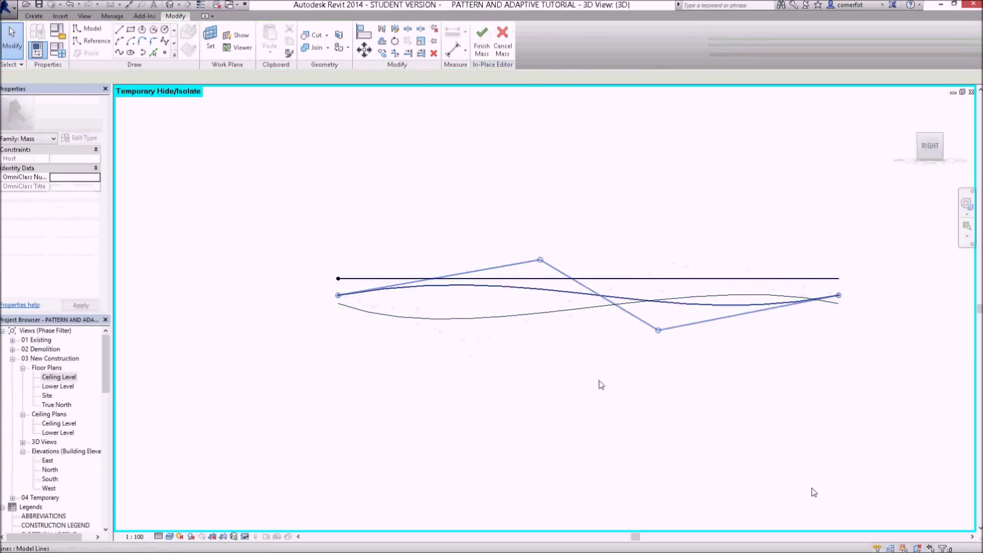
key(Down)
key(Down)
key(Down)
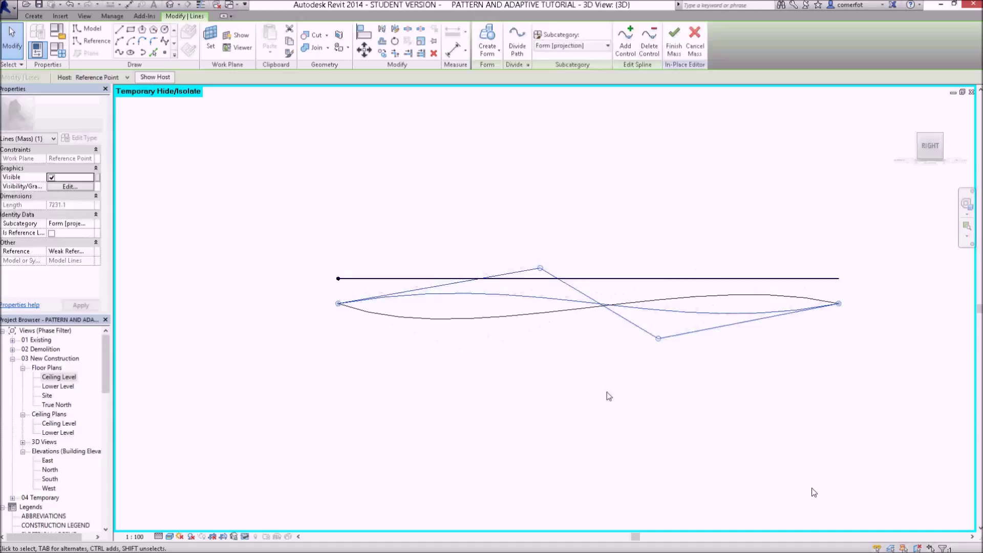
click(602, 396)
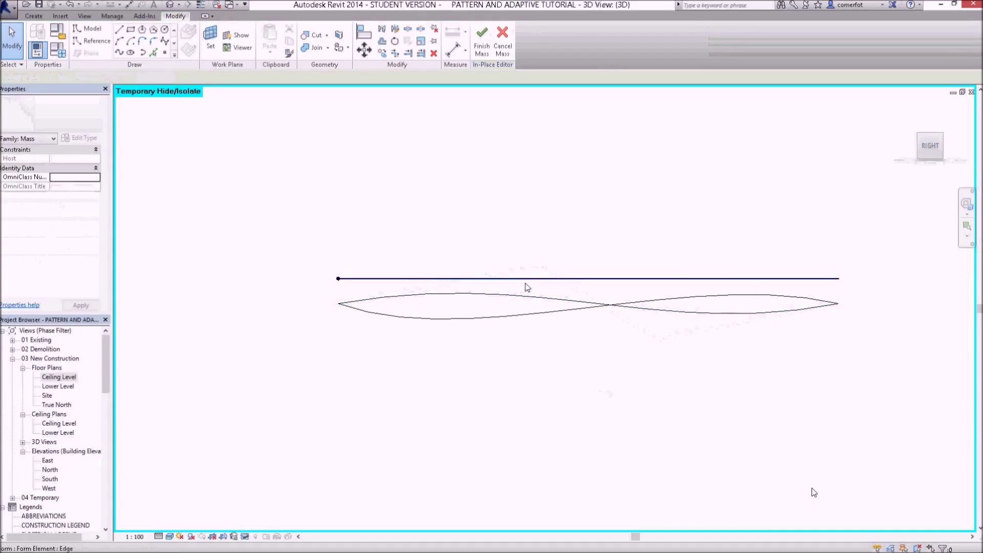
Raise control points on both splines to balance the opposing waves
click(507, 294)
drag(536, 273, 523, 258)
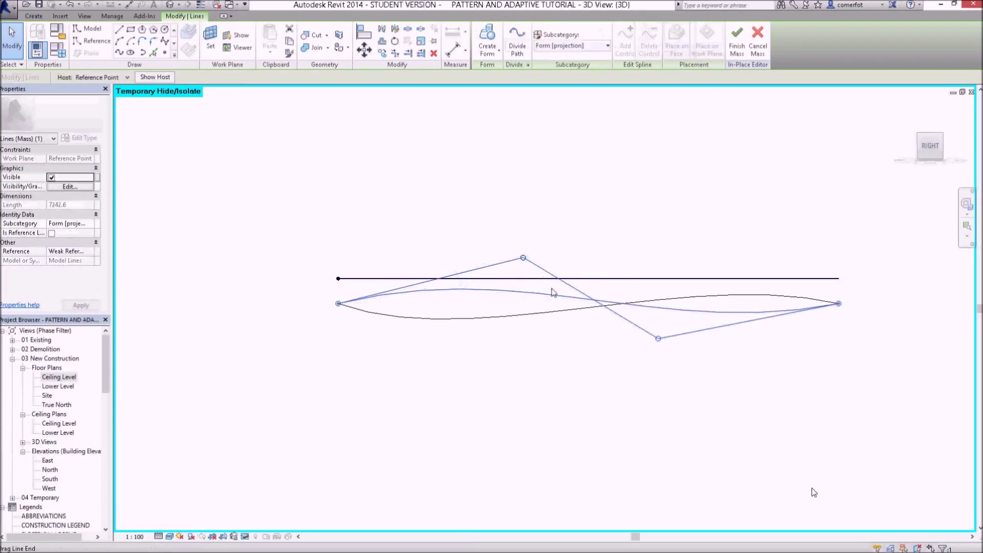
click(592, 357)
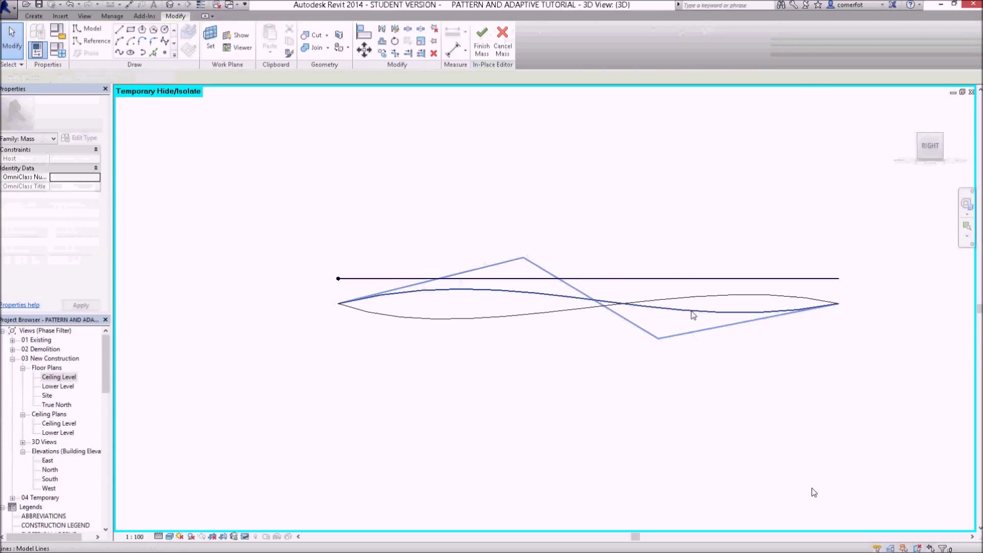
click(693, 315)
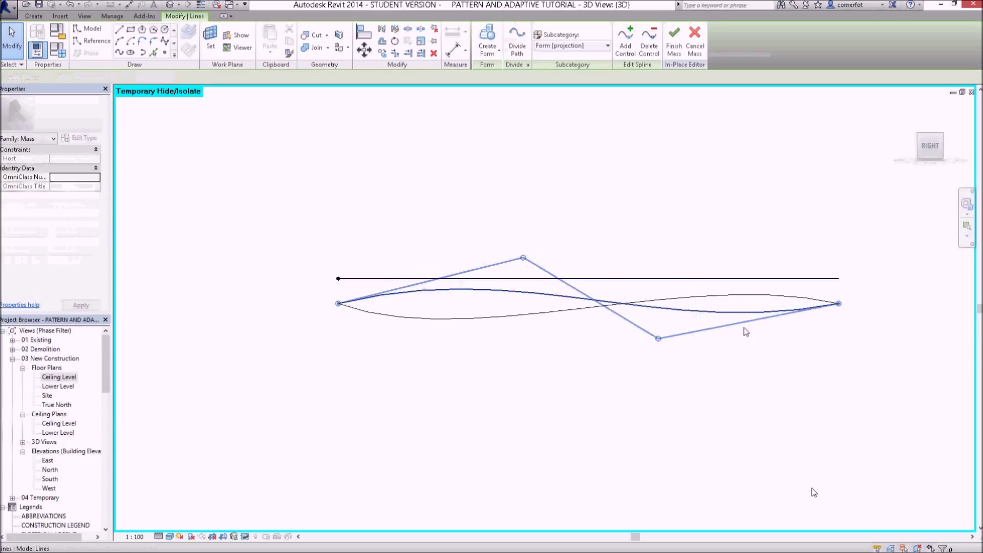
click(739, 297)
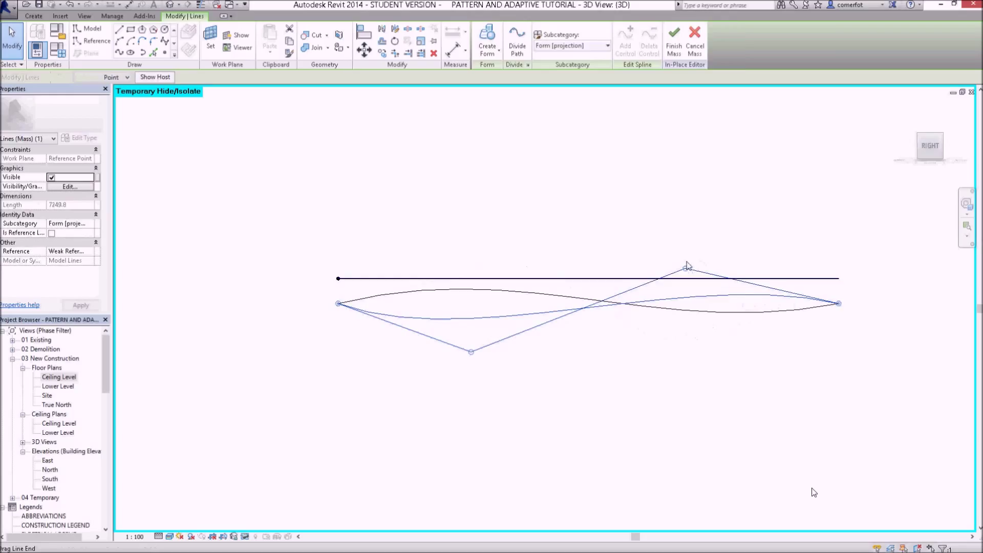
drag(687, 266, 691, 247)
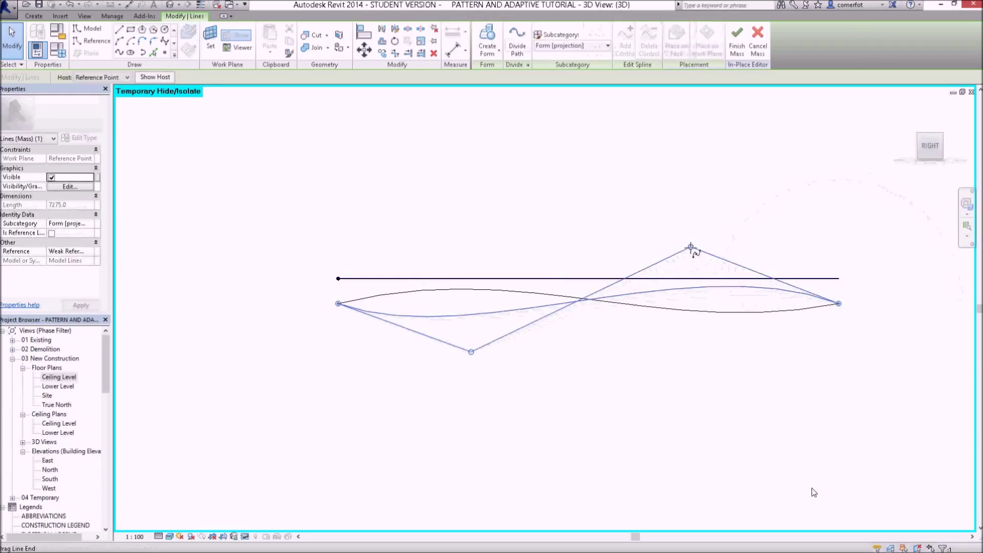
click(660, 230)
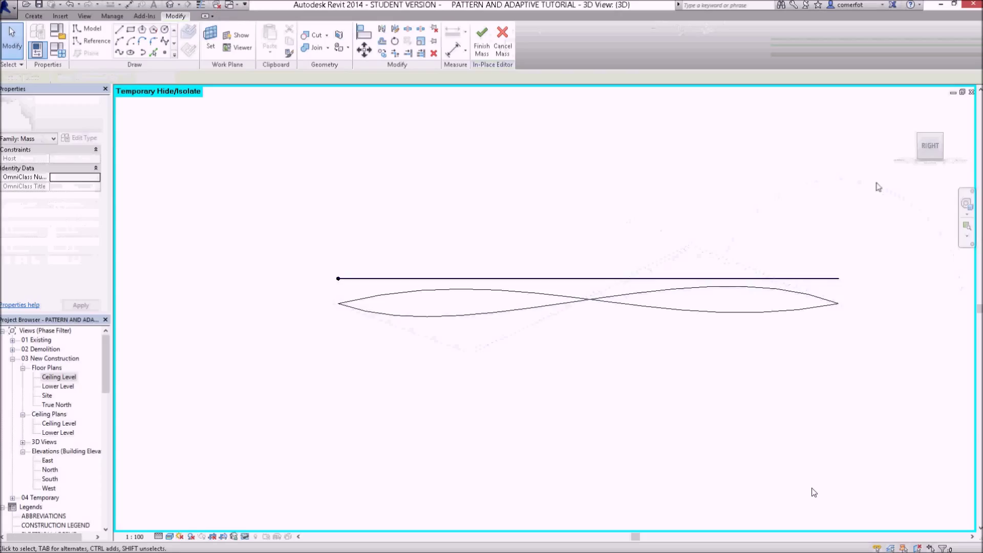
Return to the Home view and select both edge splines
click(907, 109)
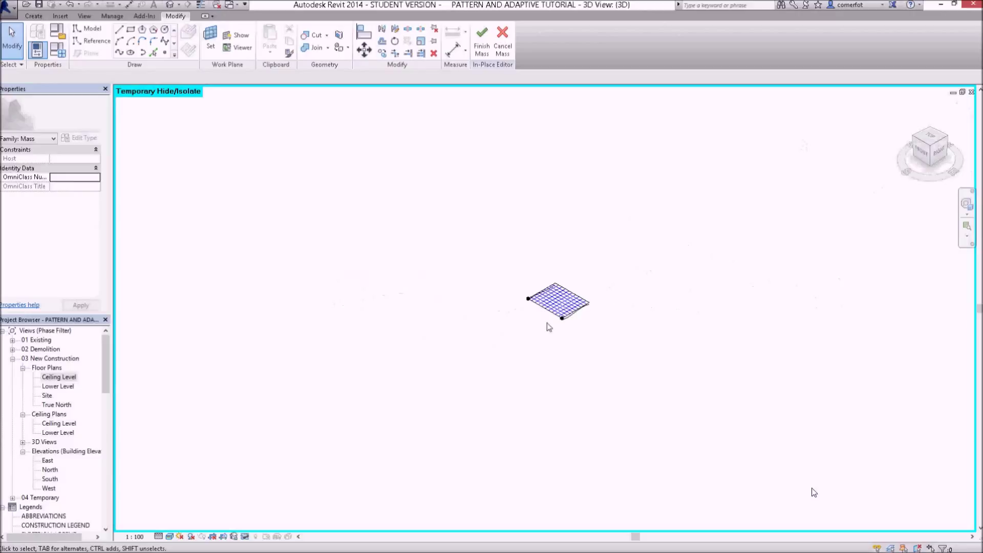
scroll(551, 310, up, 3)
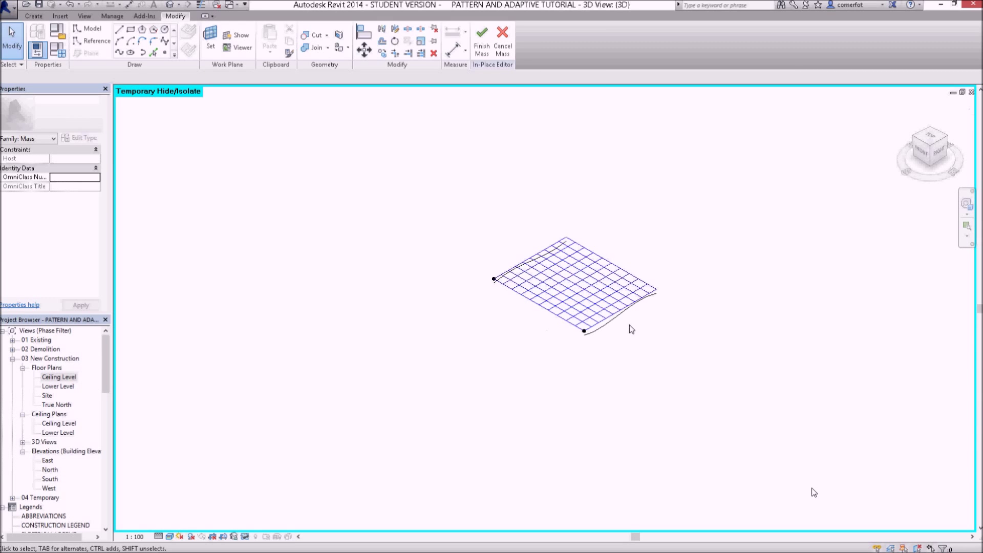
scroll(632, 321, up, 5)
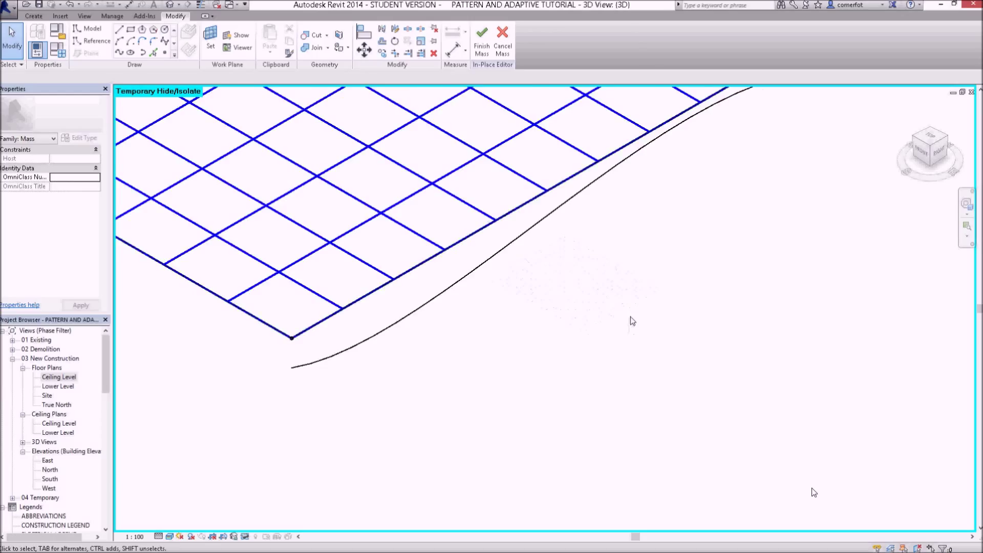
scroll(632, 321, down, 4)
scroll(632, 321, down, 2)
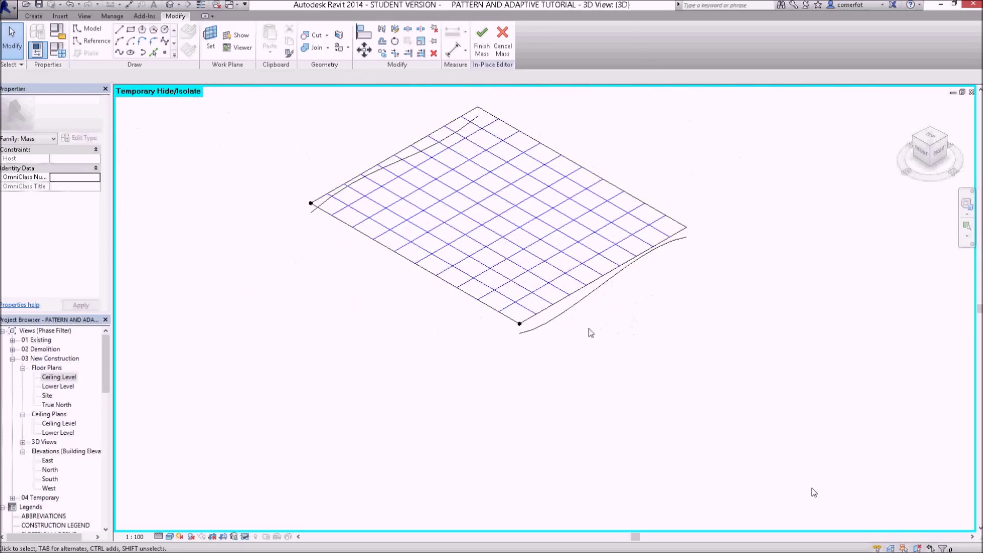
click(574, 315)
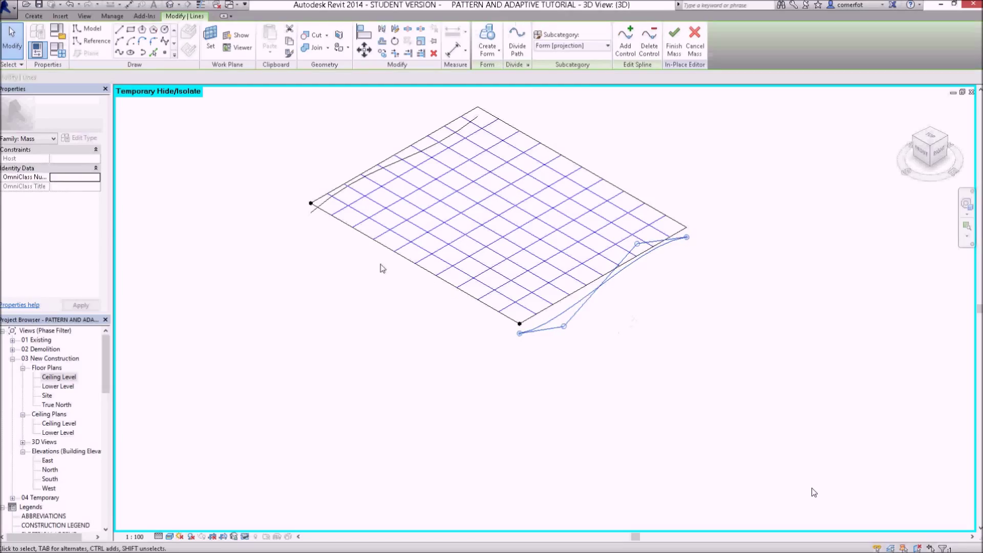
click(310, 207)
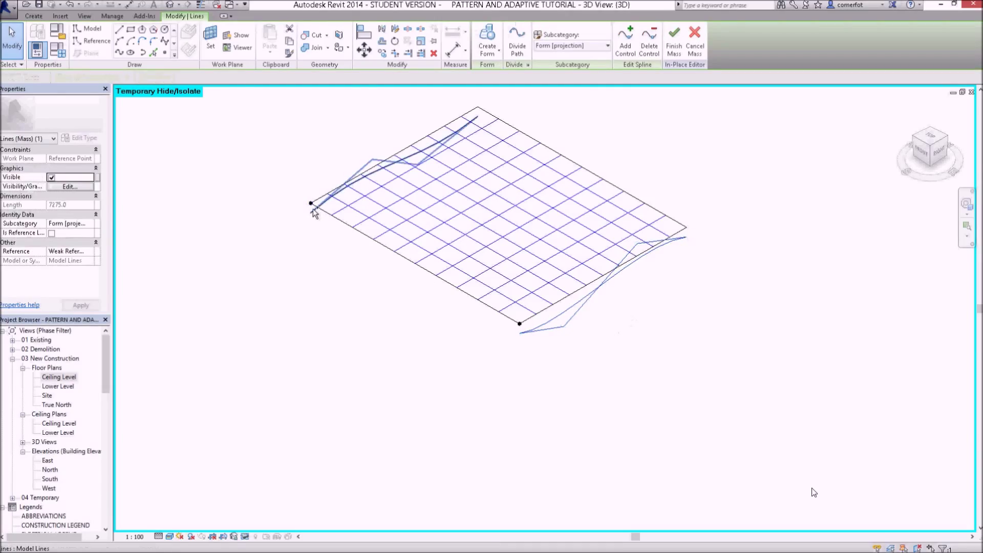
ctrl+click(311, 208)
Create a surface form spanning the two splines and orbit to inspect it
click(488, 48)
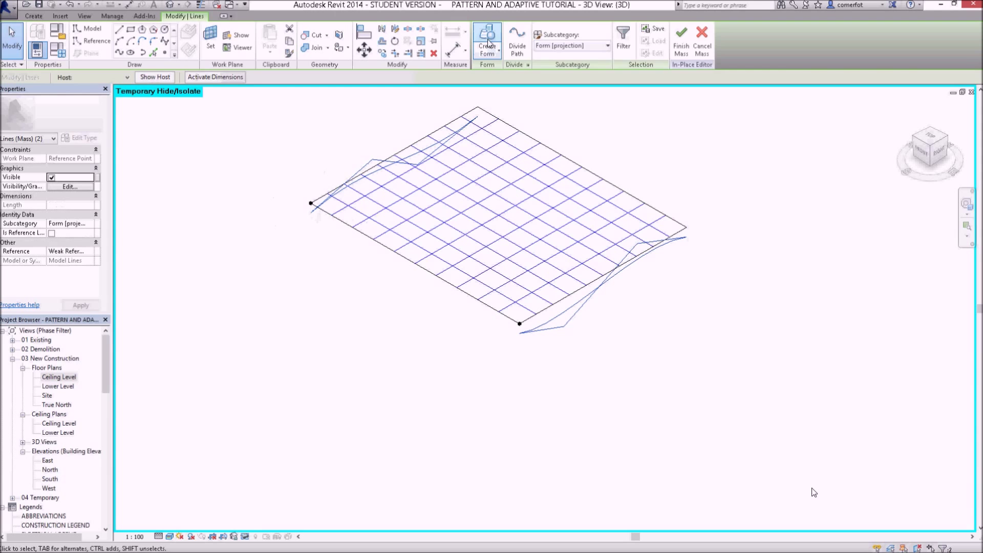
key(Escape)
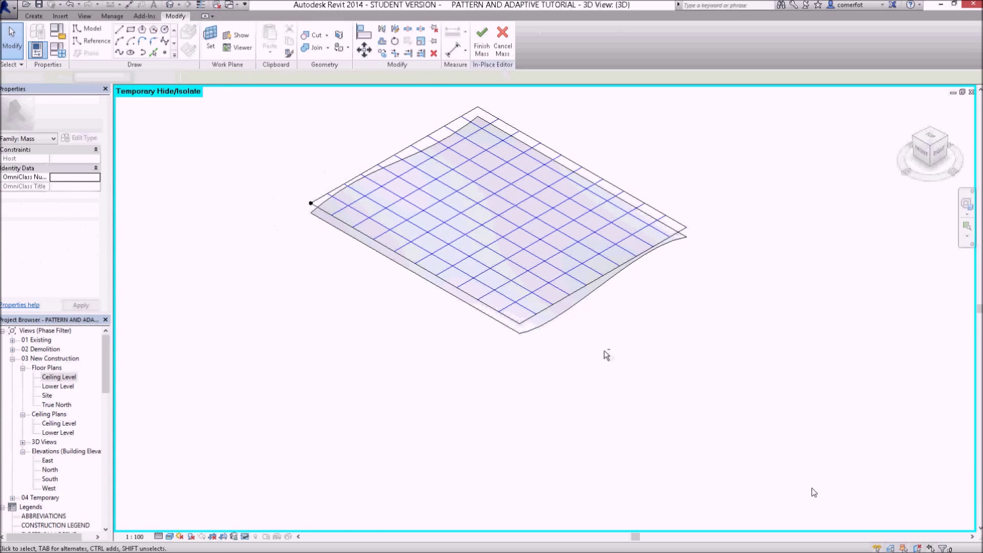
mouse_move(606, 355)
shift+middle_down()
mouse_move(600, 295)
mouse_move(599, 312)
shift+middle_up()
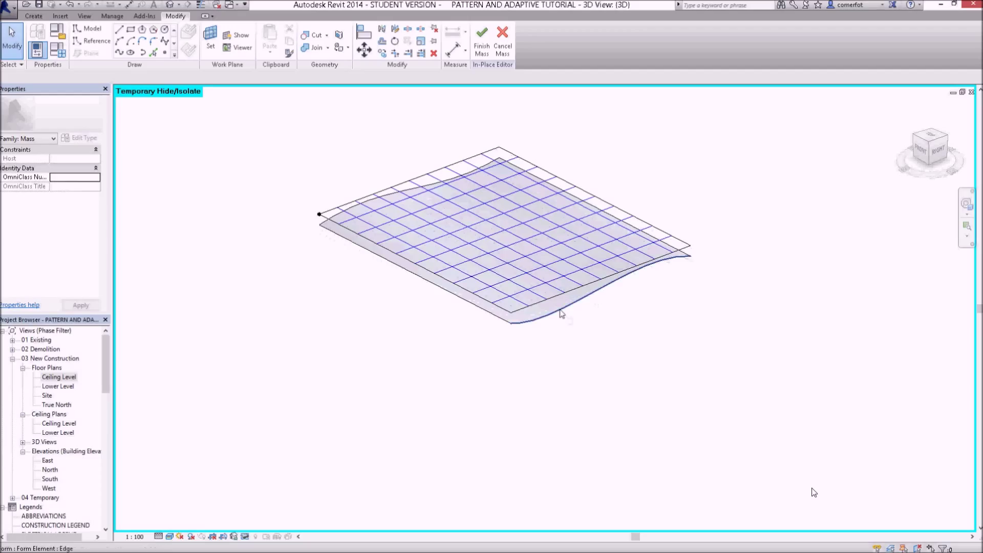
Divide the wavy form's surface into a 10 by 10 U/V grid
key(Tab)
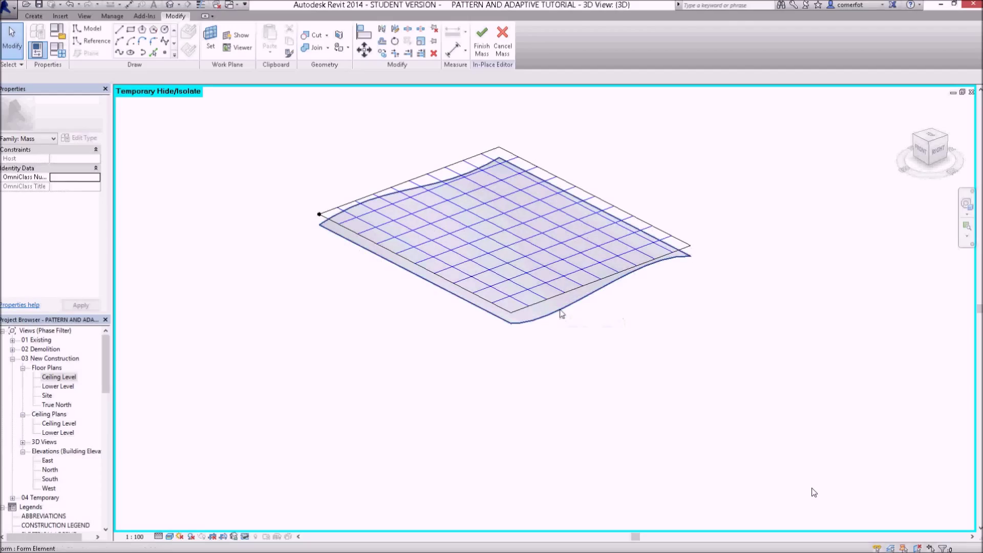
click(562, 313)
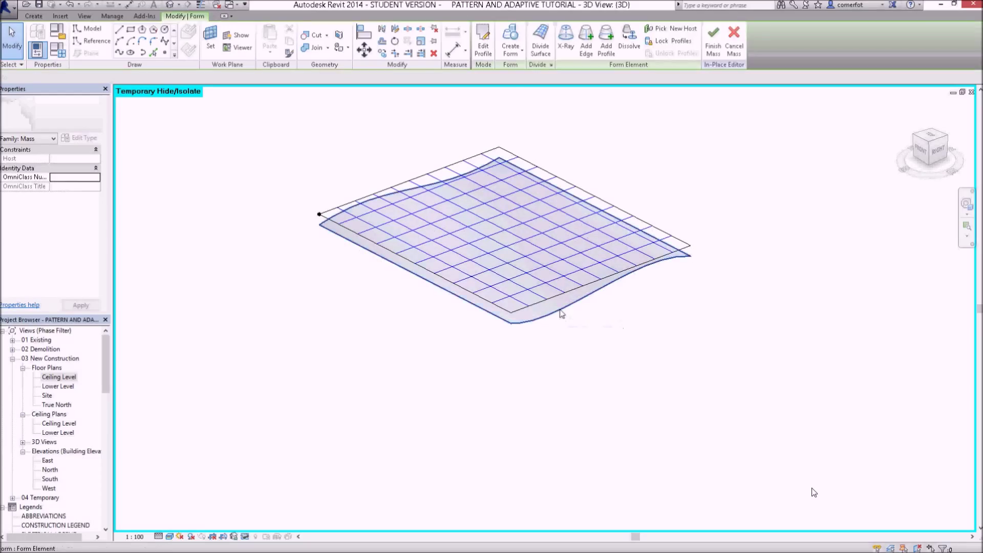
click(540, 46)
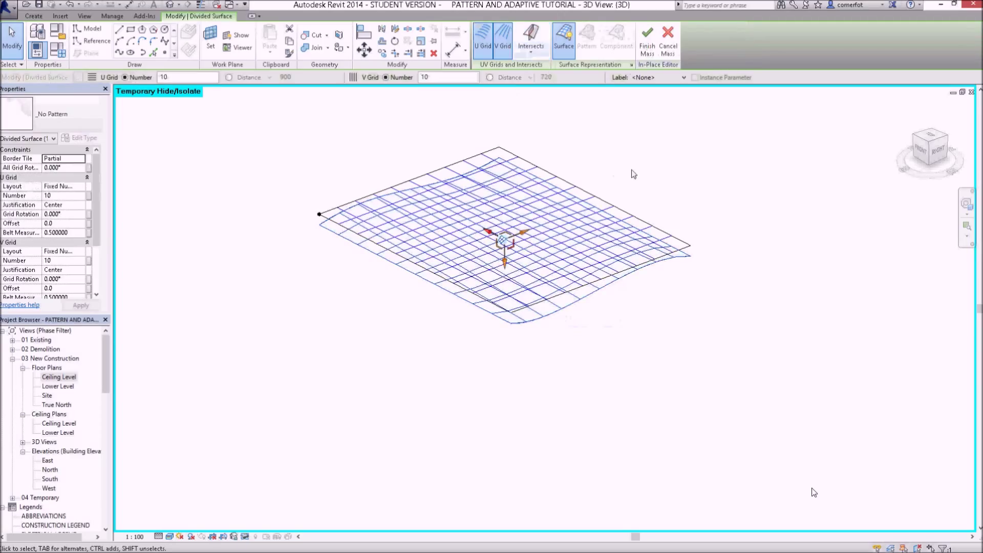
click(641, 172)
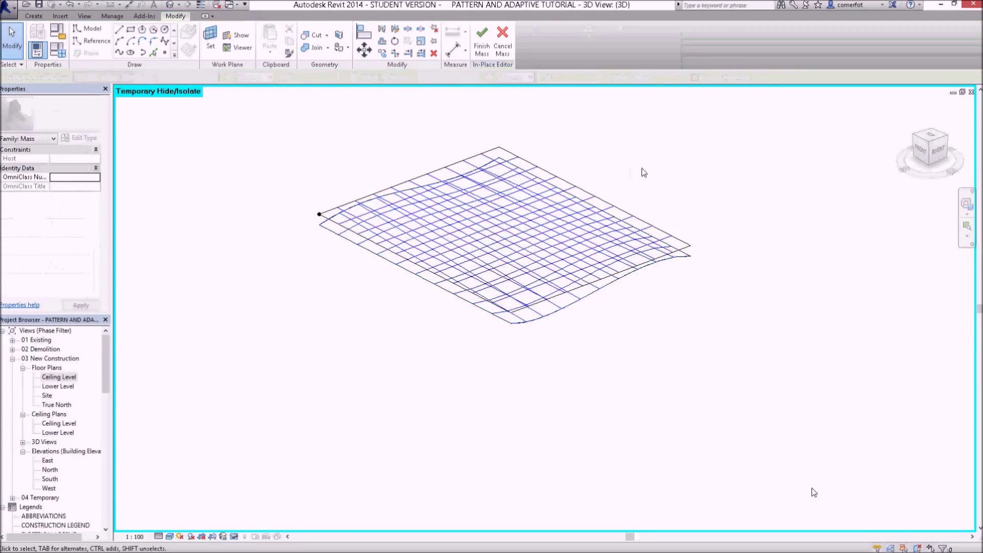
View the divided surface from the Top and zoom in
click(930, 137)
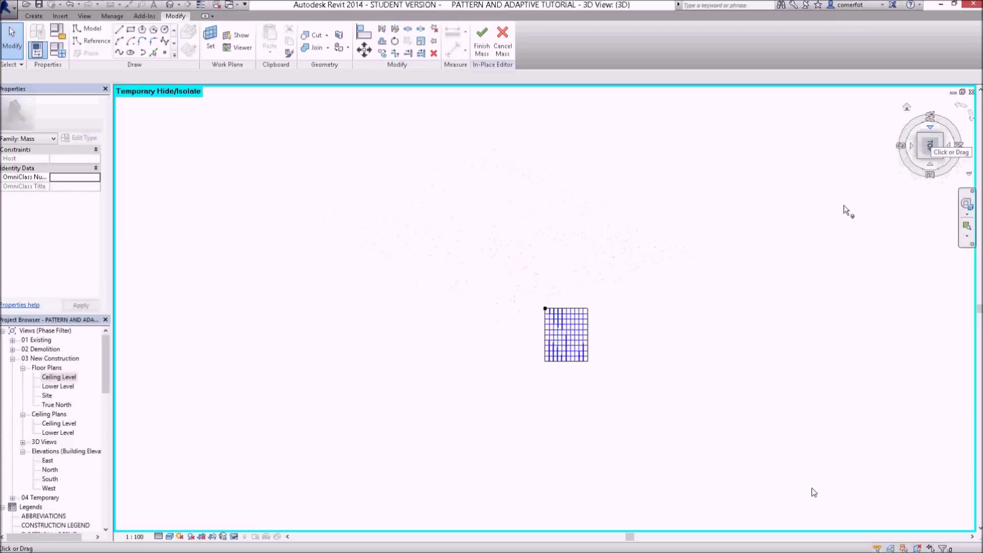
scroll(560, 336, up, 3)
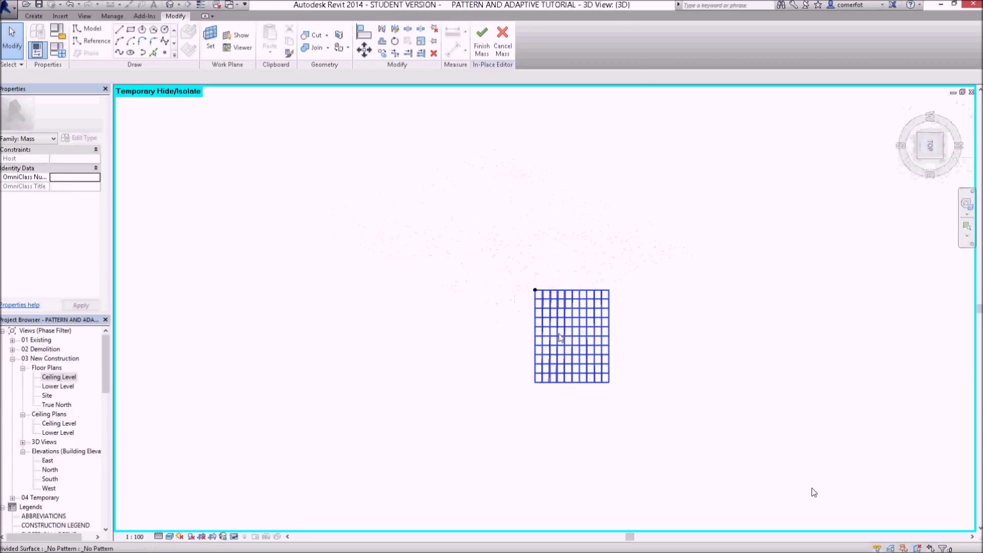
scroll(568, 338, up, 8)
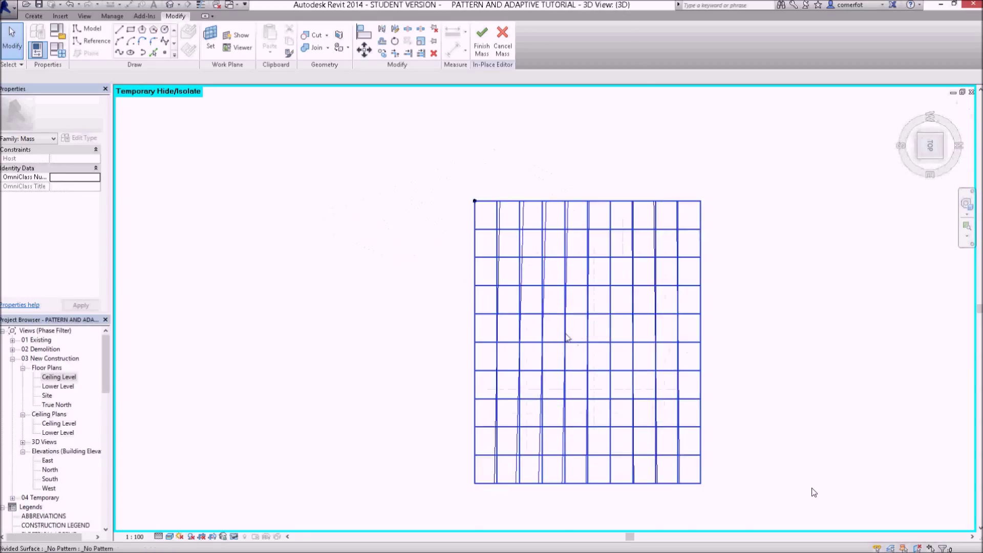
scroll(568, 338, down, 2)
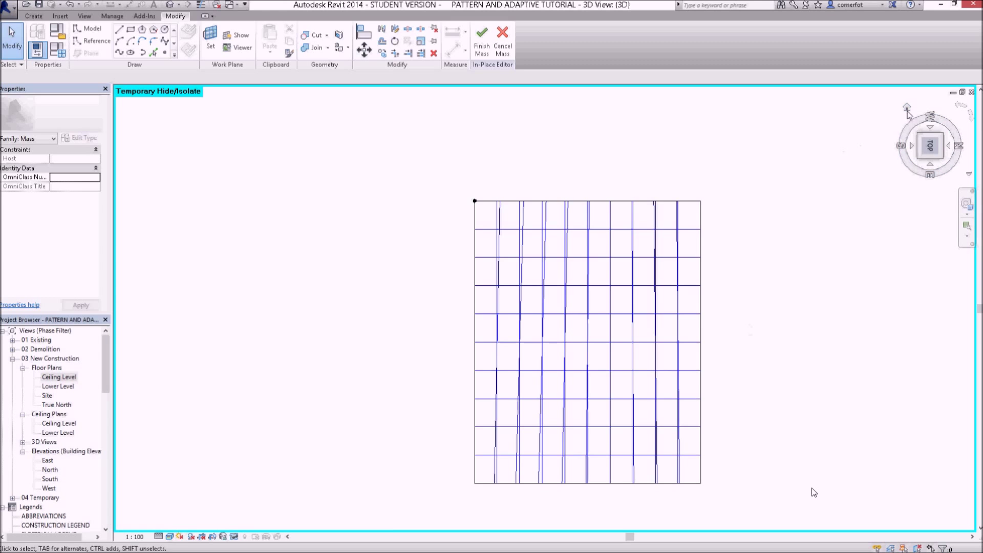
From the Home view, set the divided surface's U and V grid numbers to 5
click(907, 109)
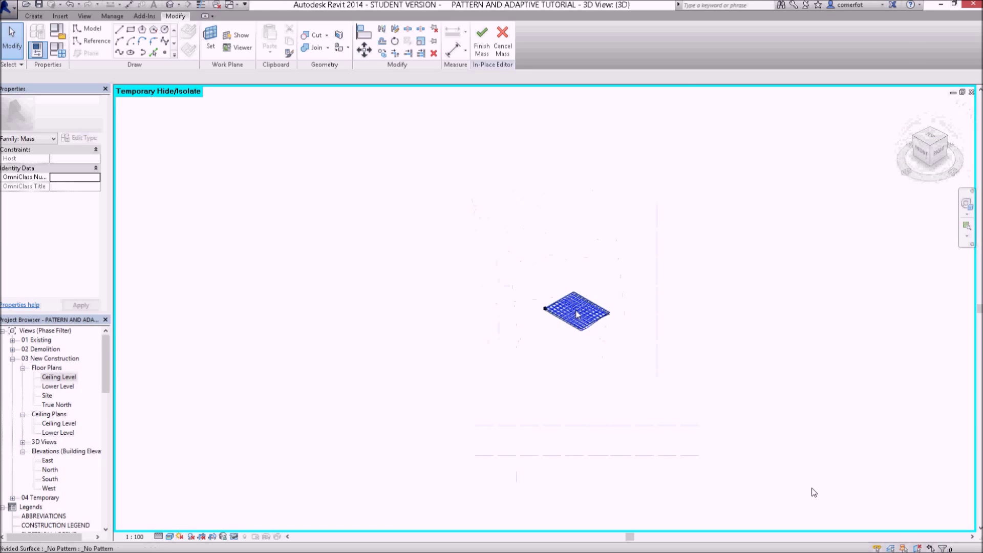
scroll(577, 314, up, 10)
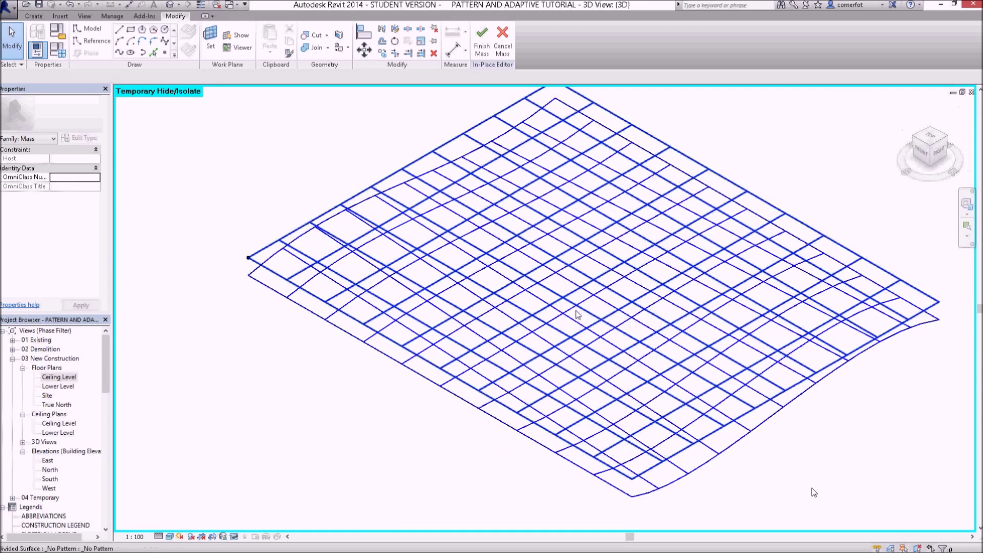
scroll(577, 314, down, 3)
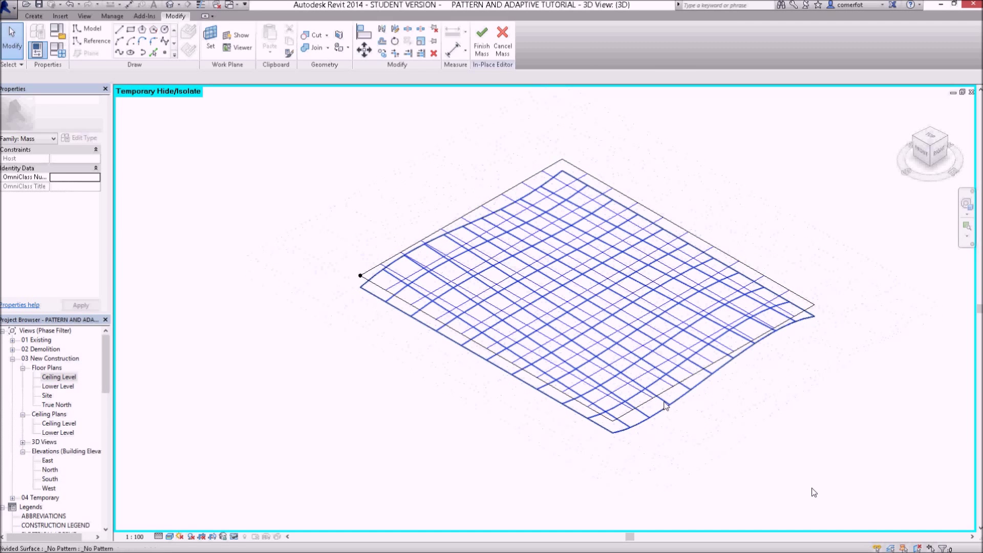
click(664, 405)
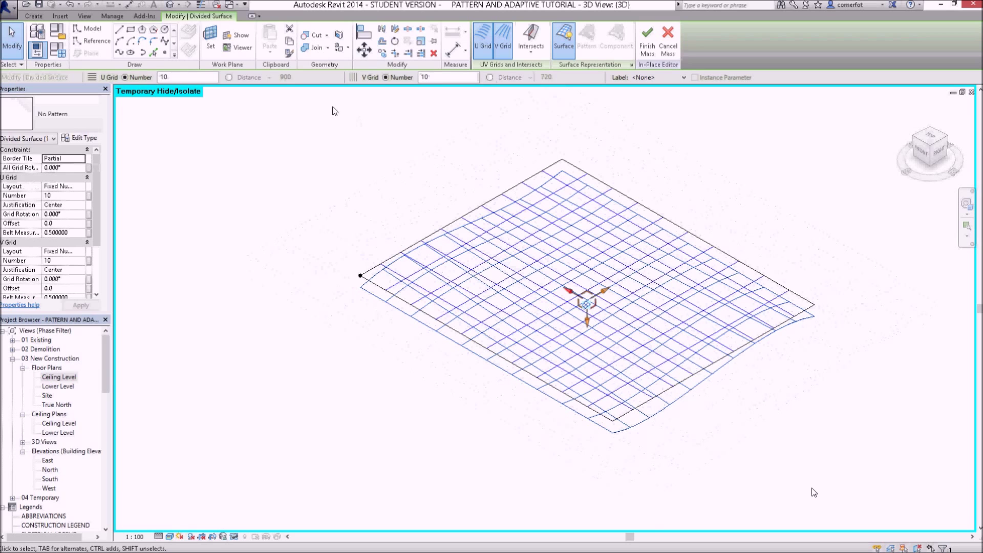
click(162, 77)
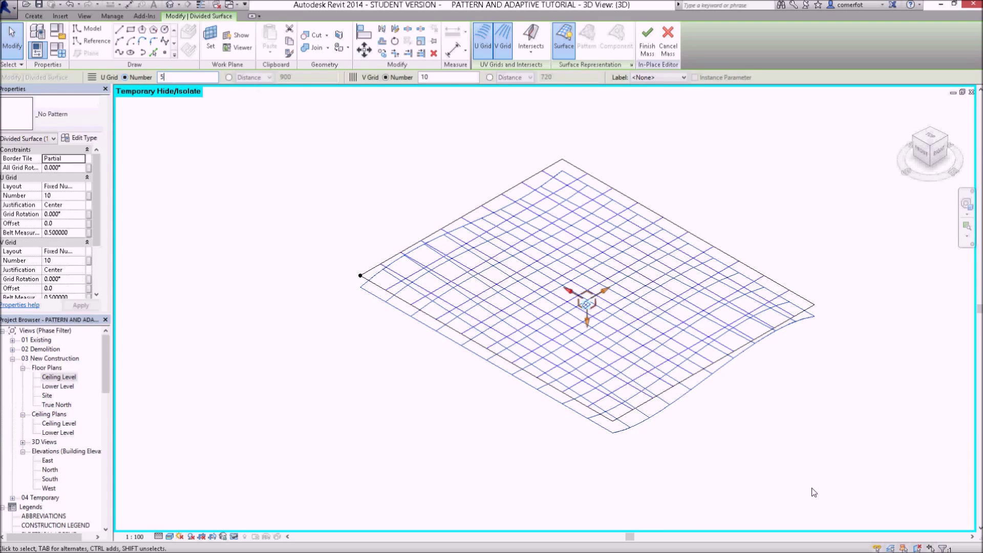
key(Return)
click(430, 77)
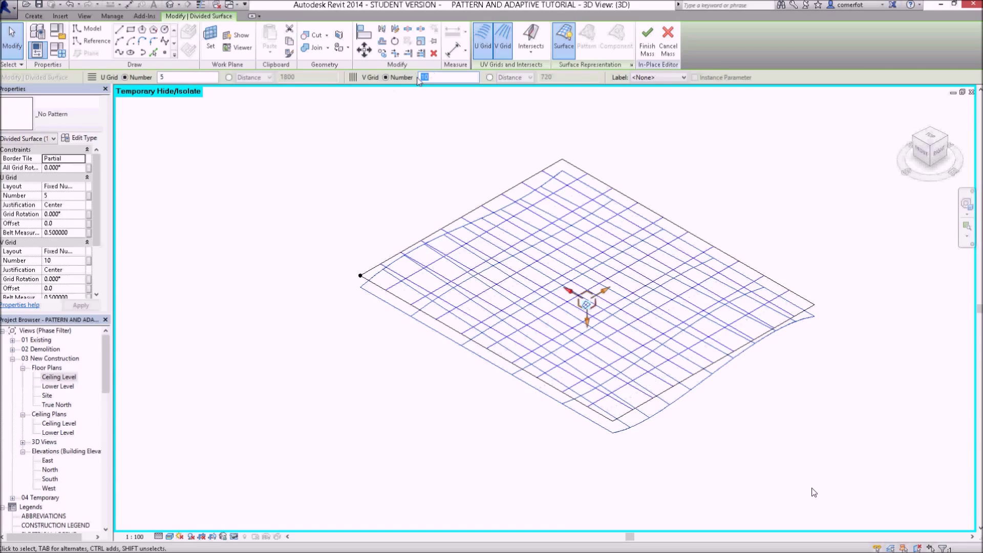
text(5)
key(Return)
click(445, 147)
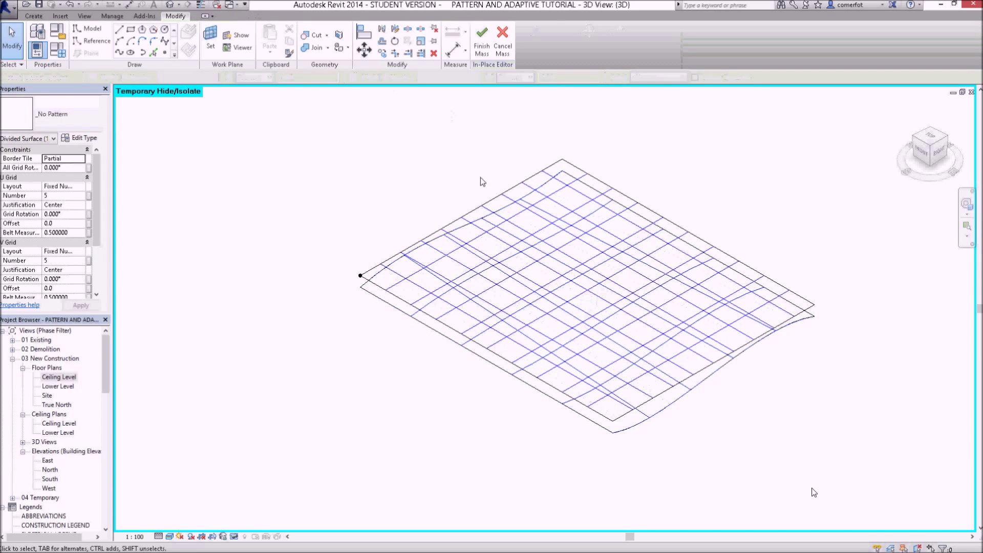
Reselect the divided surface and re-enter 5 for the U and V grid numbers
click(572, 189)
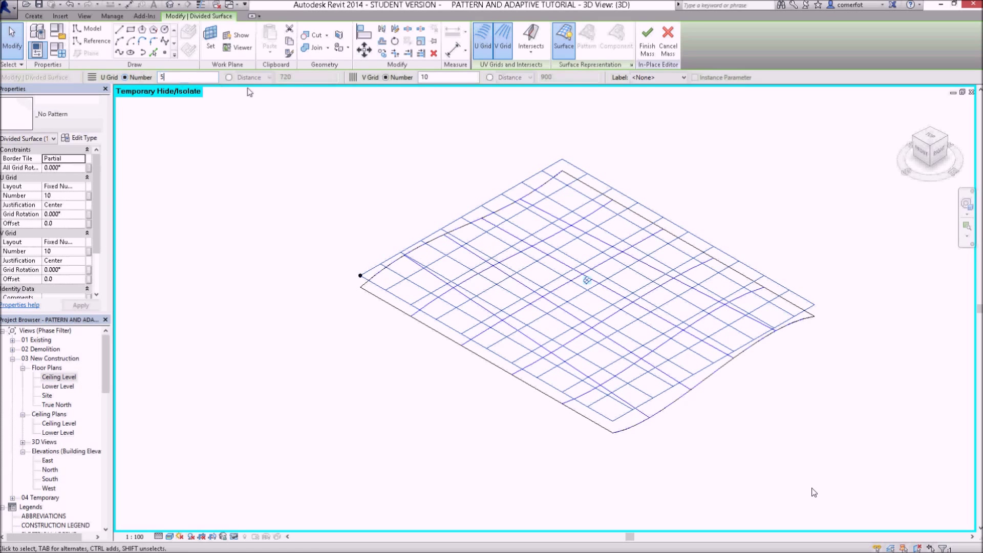
key(Return)
double_click(443, 77)
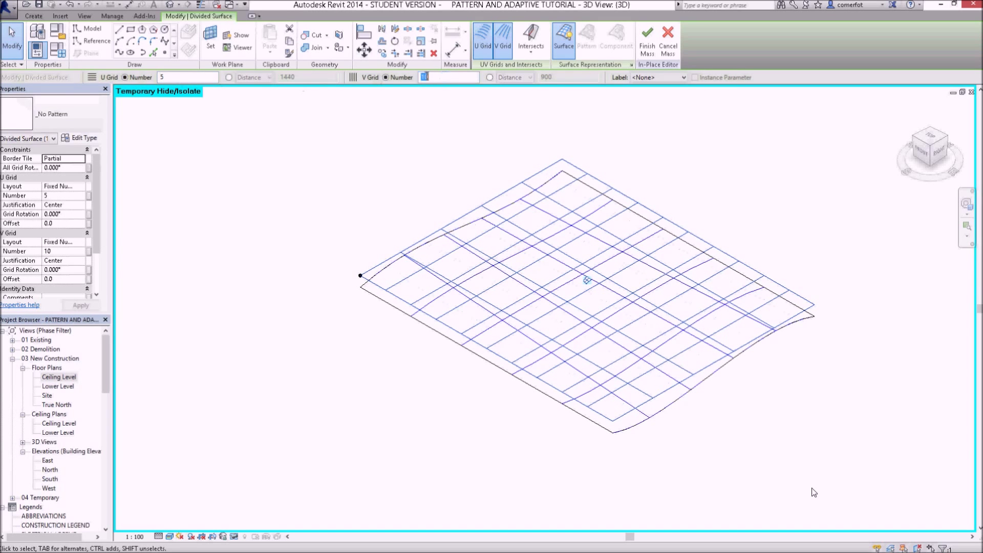
text(5)
key(Return)
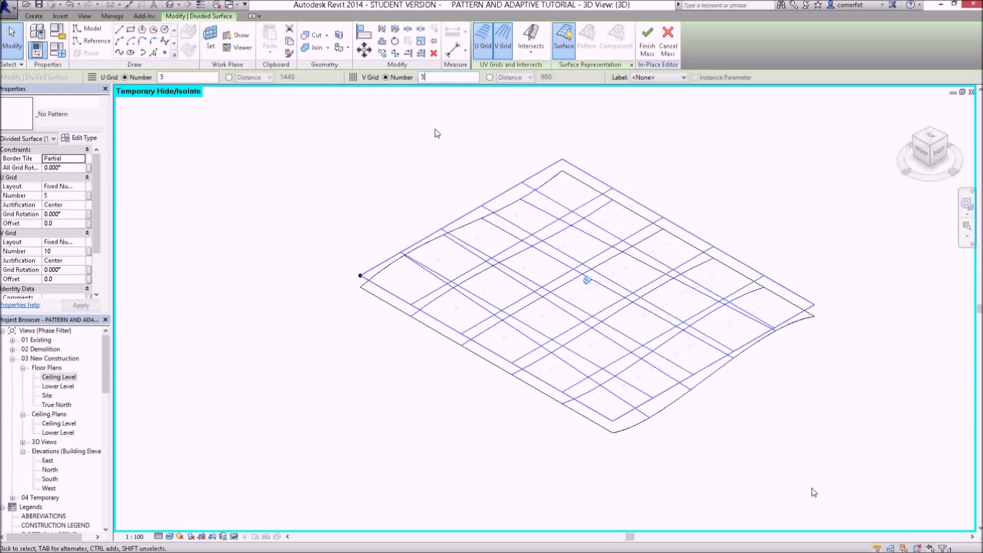
click(437, 135)
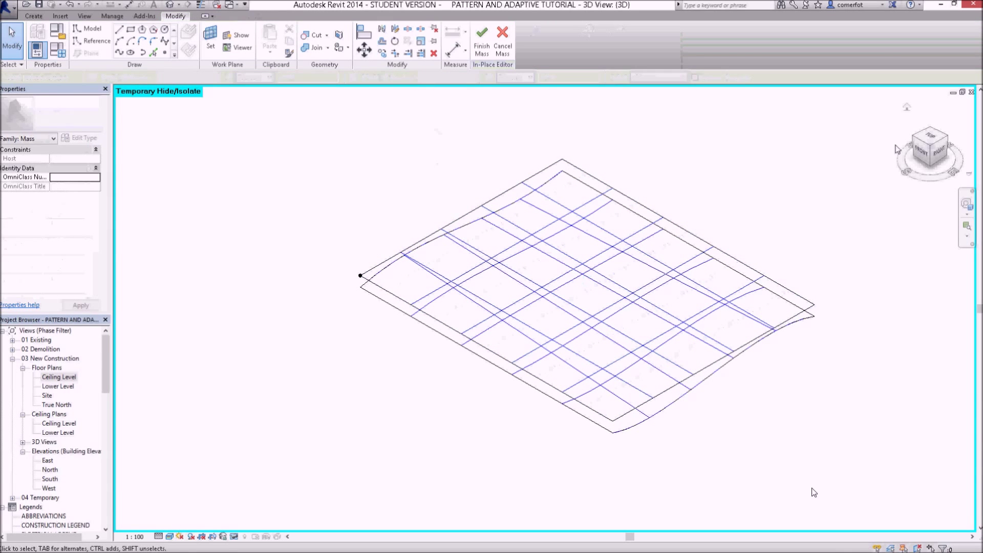
View the surface from the Top, rotated a quarter turn and zoomed to fit
click(933, 137)
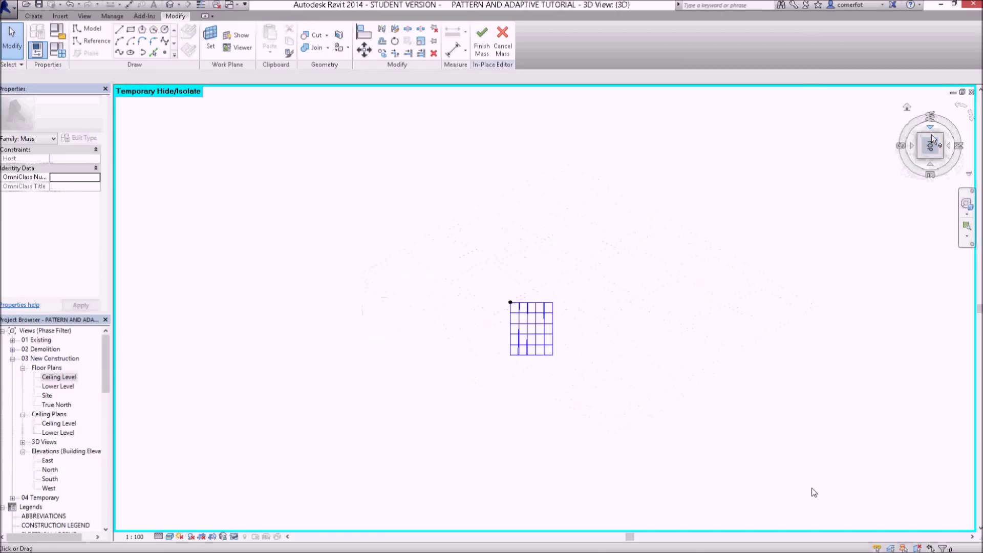
scroll(563, 331, up, 5)
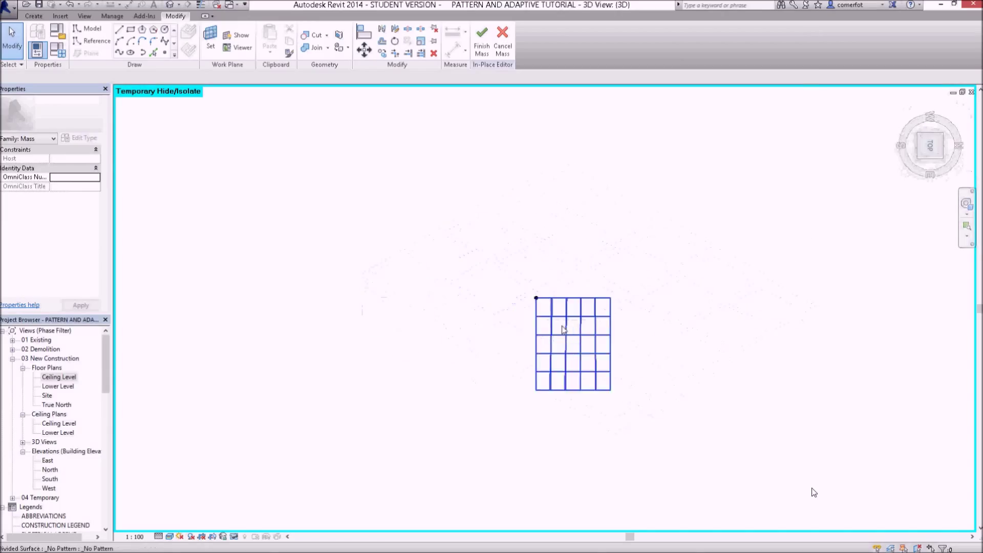
scroll(566, 335, up, 2)
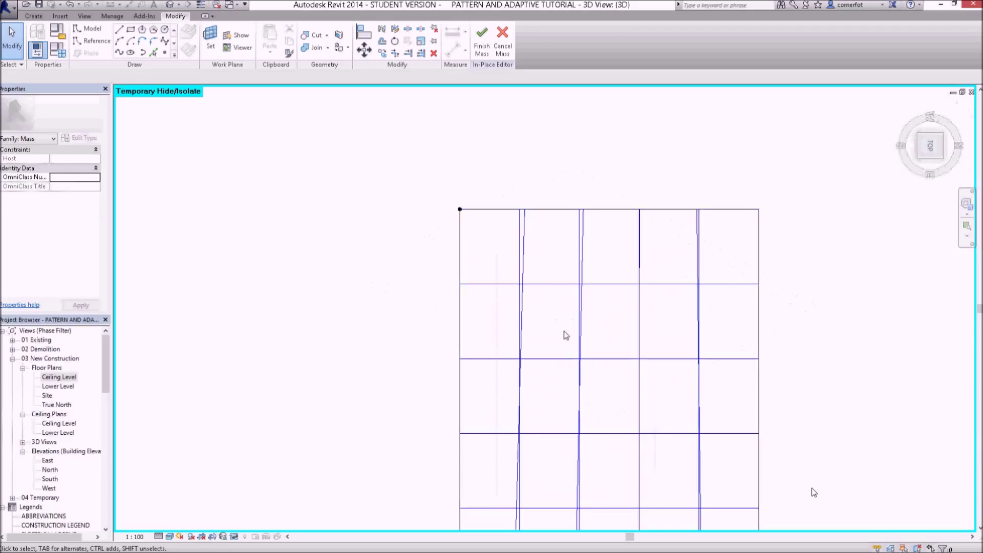
scroll(566, 336, down, 2)
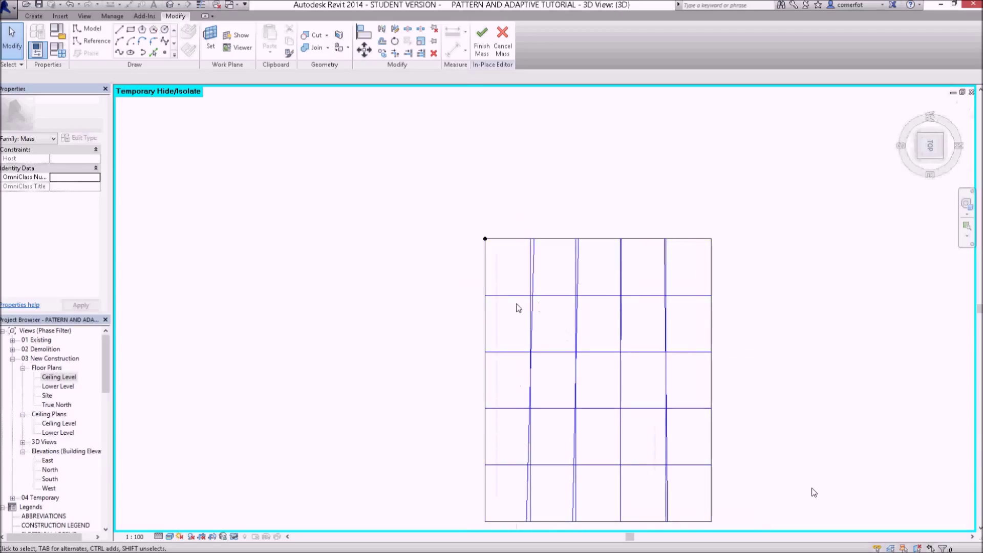
scroll(343, 230, down, 2)
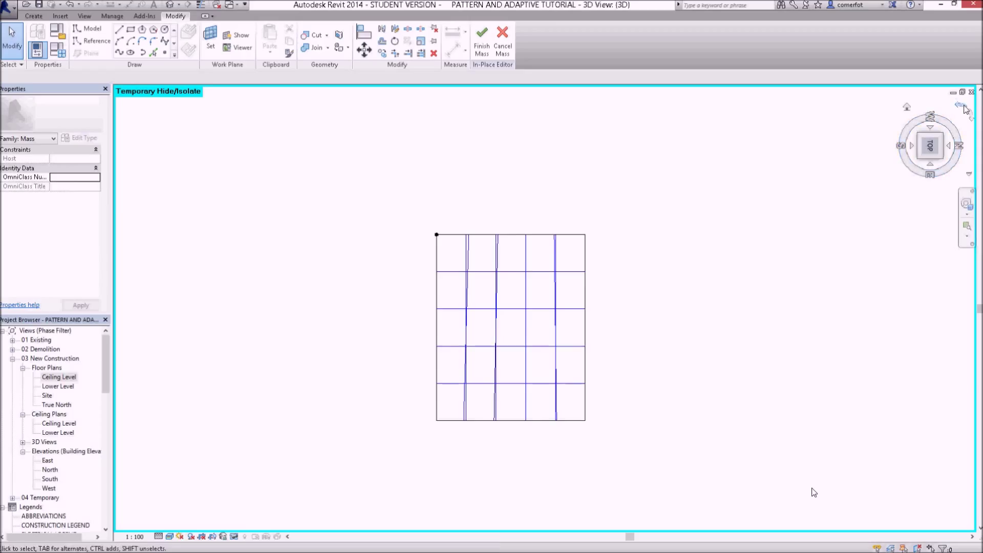
click(960, 108)
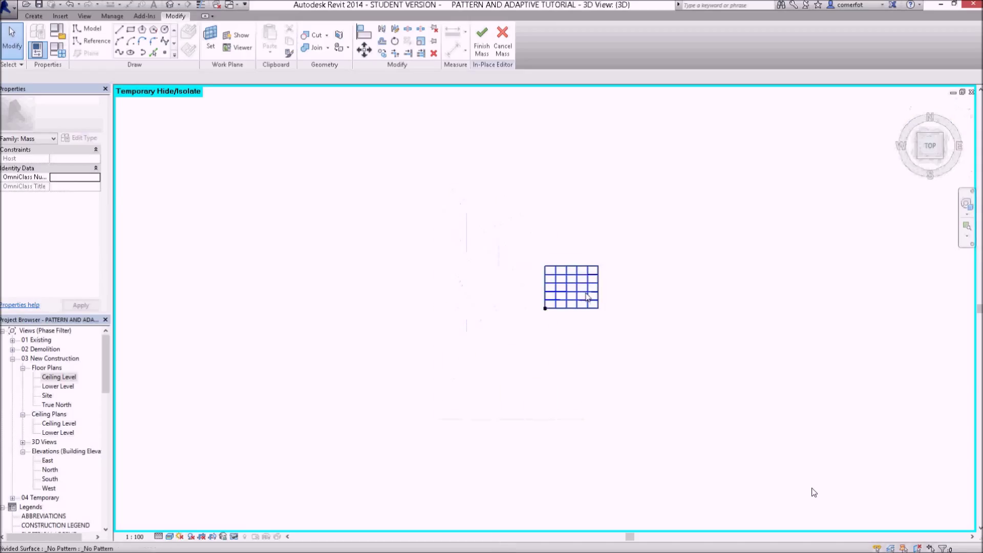
key(z)
key(f)
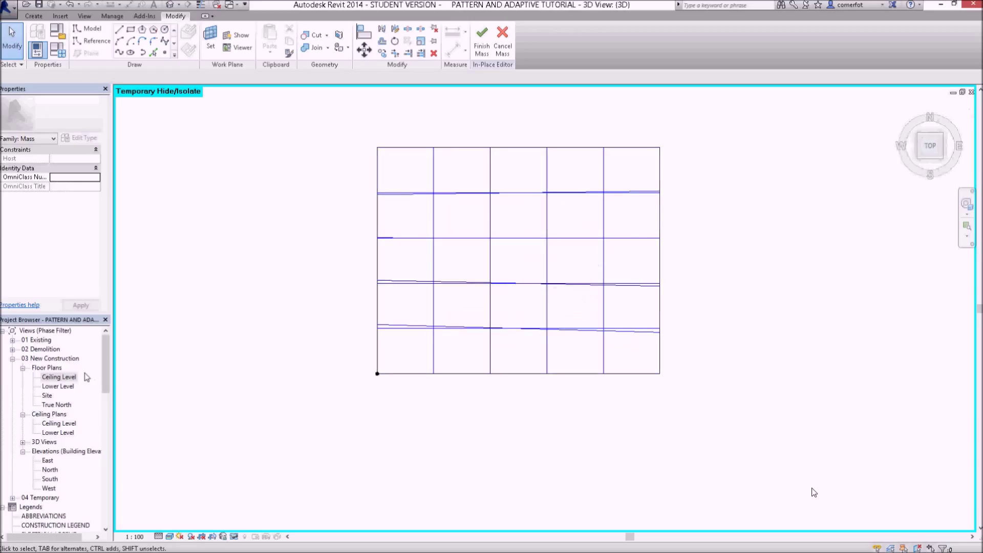
Open the Ceiling Level floor plan and start the Reference Plane tool (RP)
double_click(59, 377)
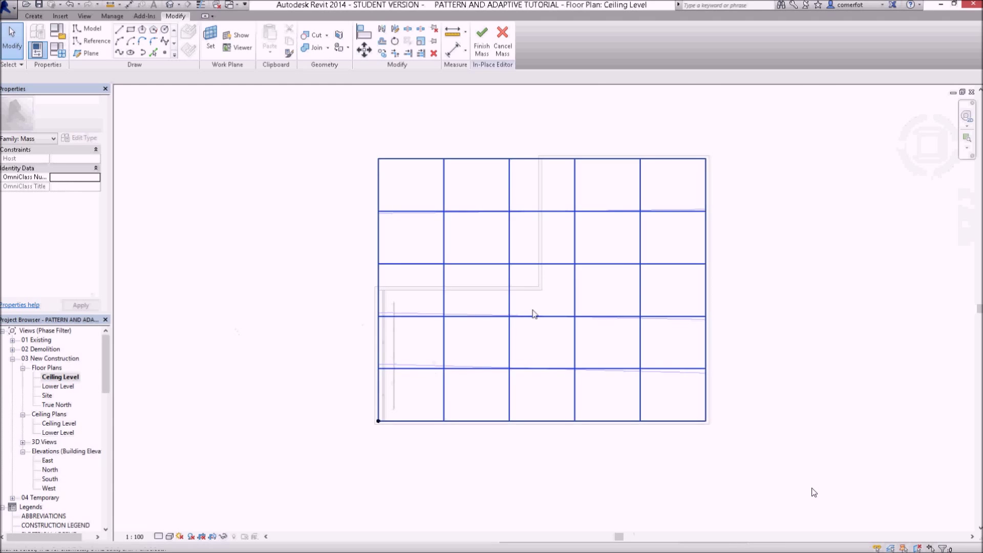
scroll(386, 236, up, 2)
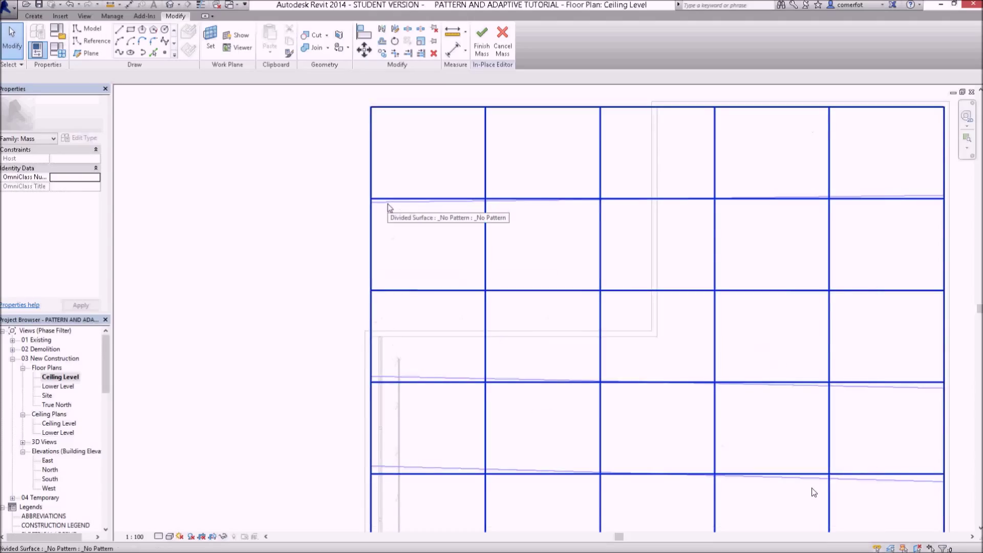
scroll(389, 207, down, 3)
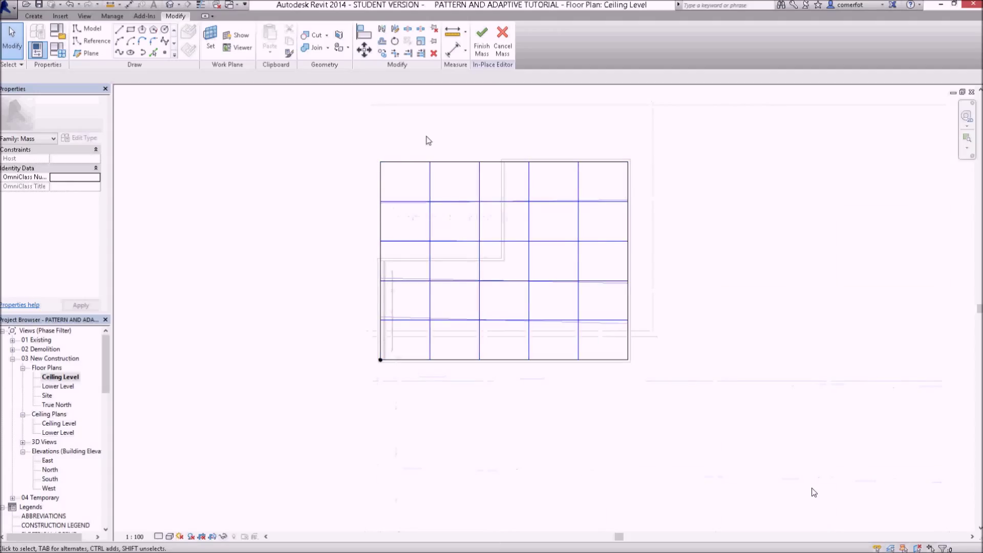
key(r)
key(p)
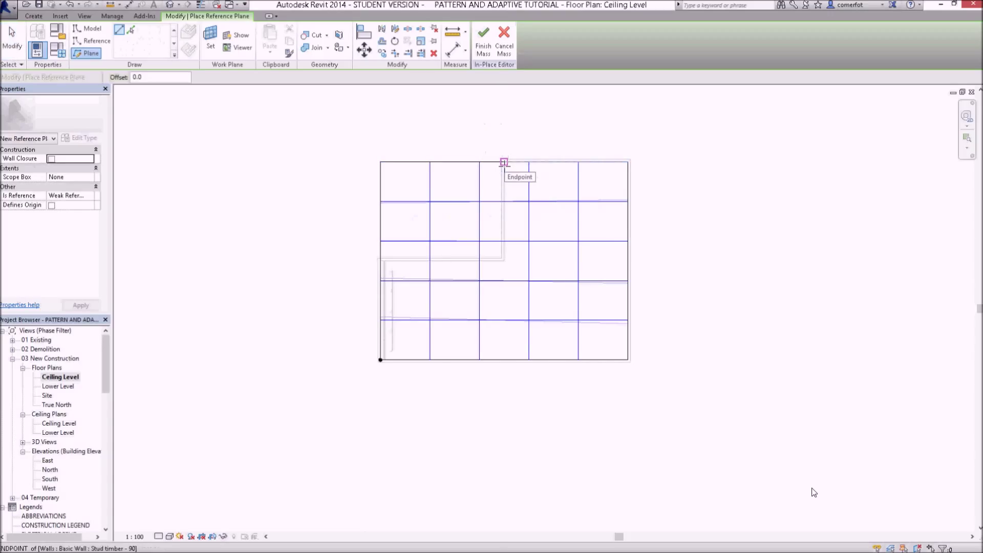
Draw a vertical reference plane down from the wall endpoint and extend its top end
click(504, 163)
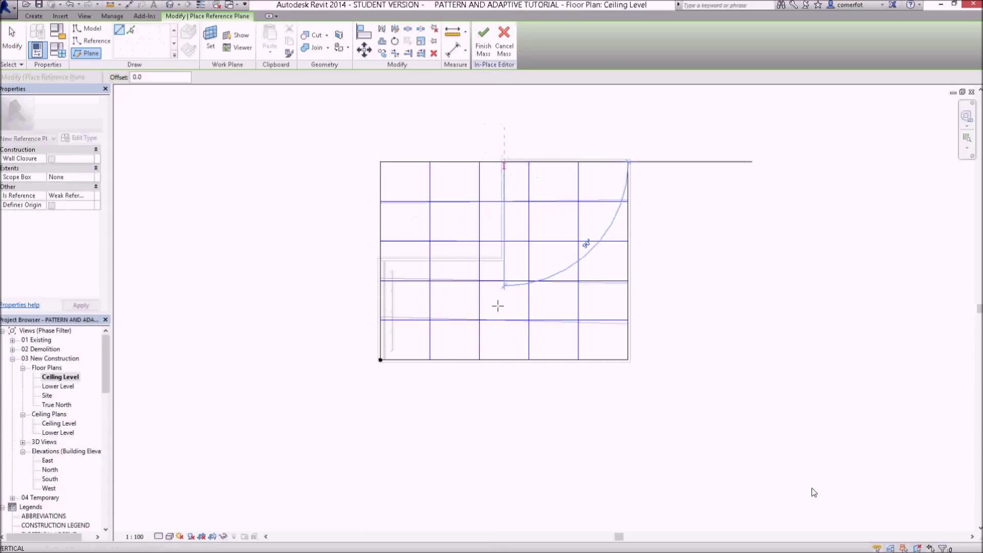
click(504, 389)
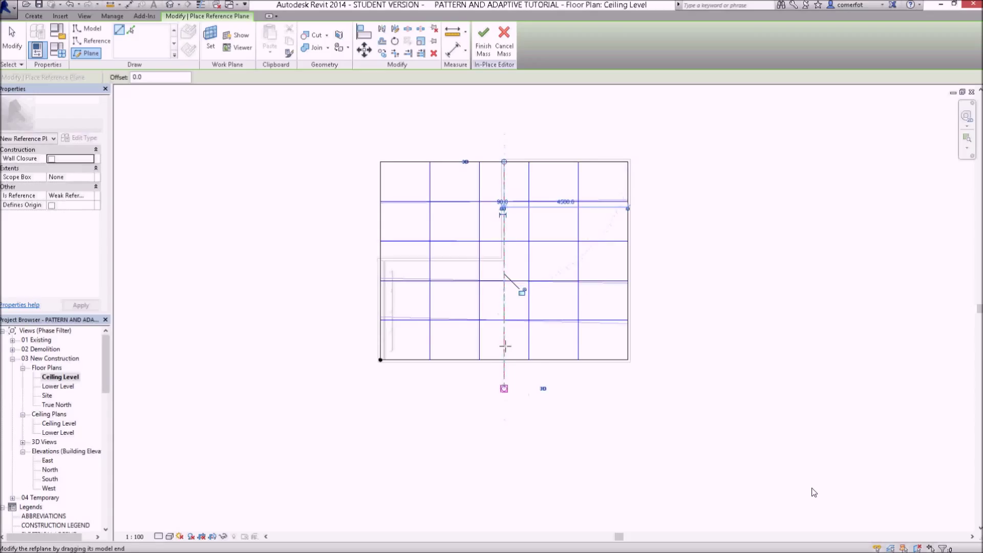
key(Escape)
key(Escape)
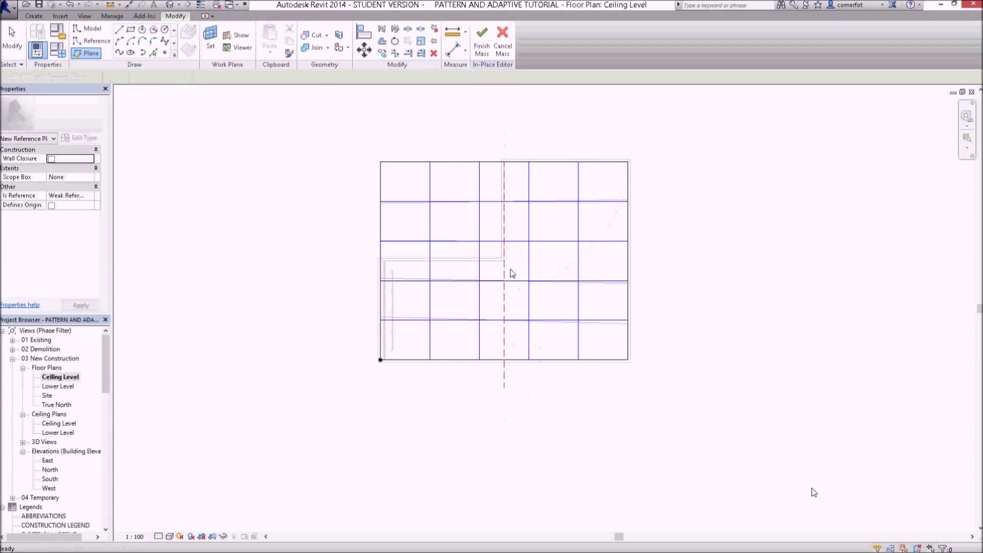
click(504, 277)
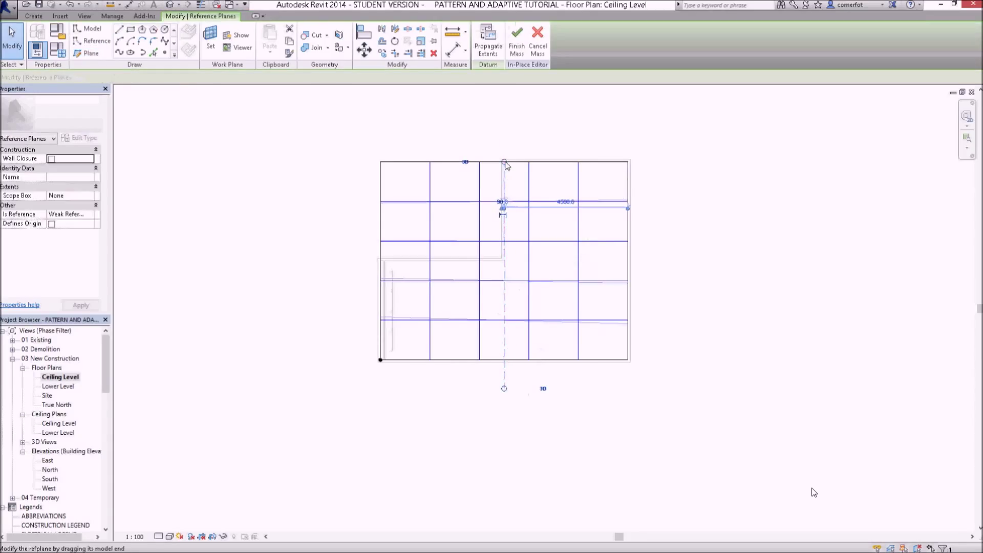
drag(507, 149, 505, 135)
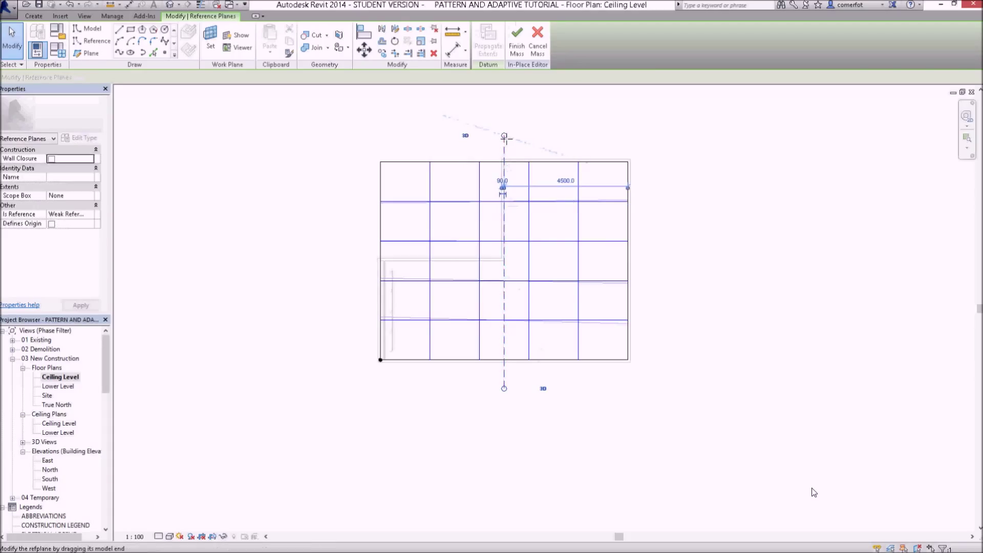
click(527, 140)
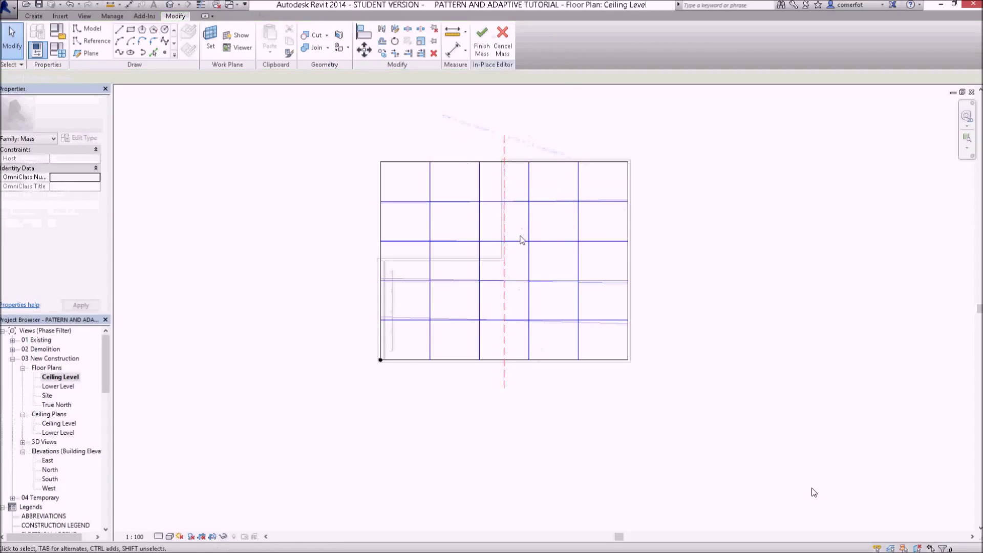